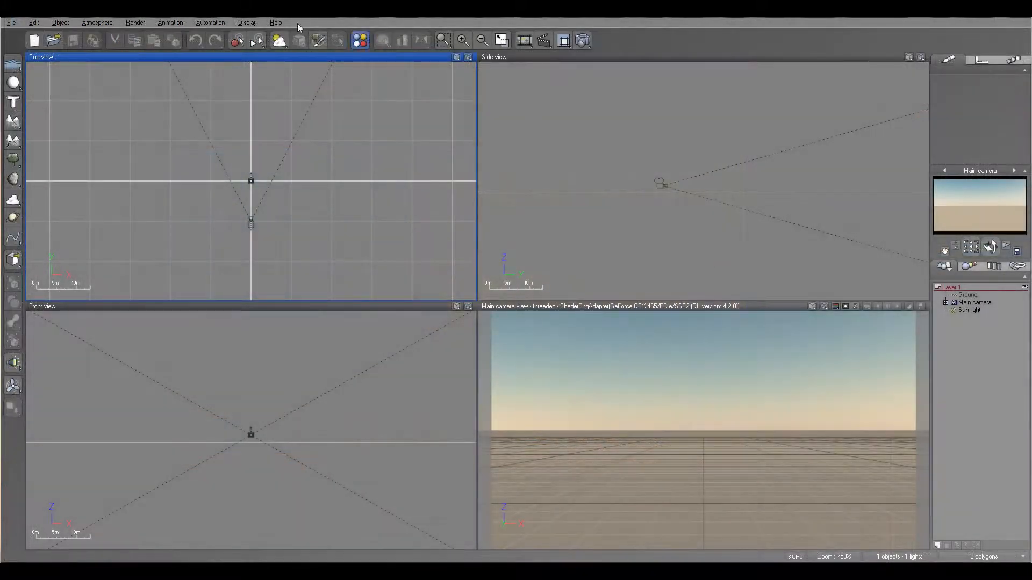
# - Add a procedural terrain, scaled down and positioned so that the main camera sits at its front edge
pyautogui.moveTo(358, 112); pyautogui.dragTo(348, 115, button='right')
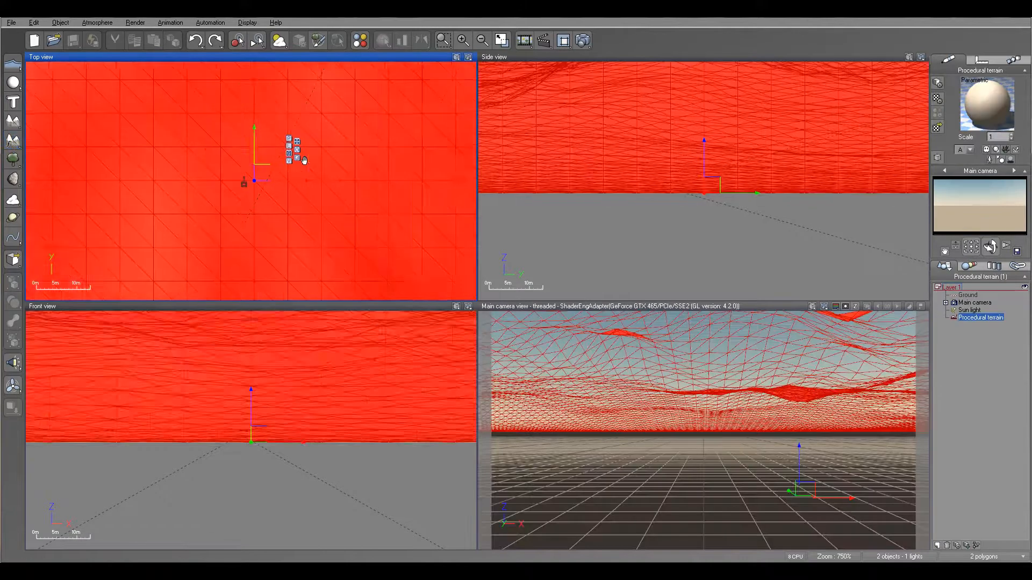
pyautogui.moveTo(194, 163); pyautogui.dragTo(293, 164, button='right')
pyautogui.scroll(-6, 293, 163)
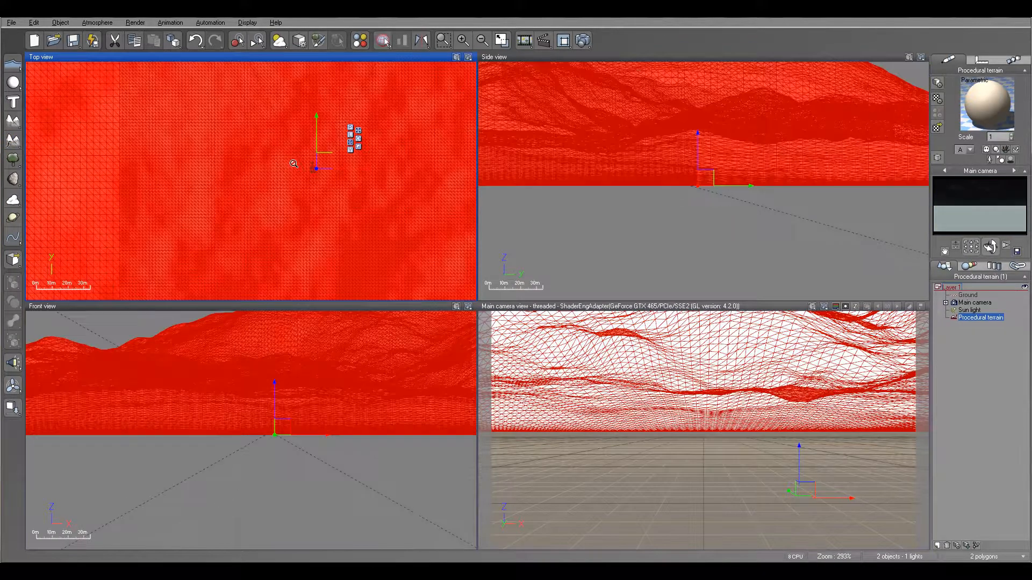
pyautogui.scroll(-6, 293, 163)
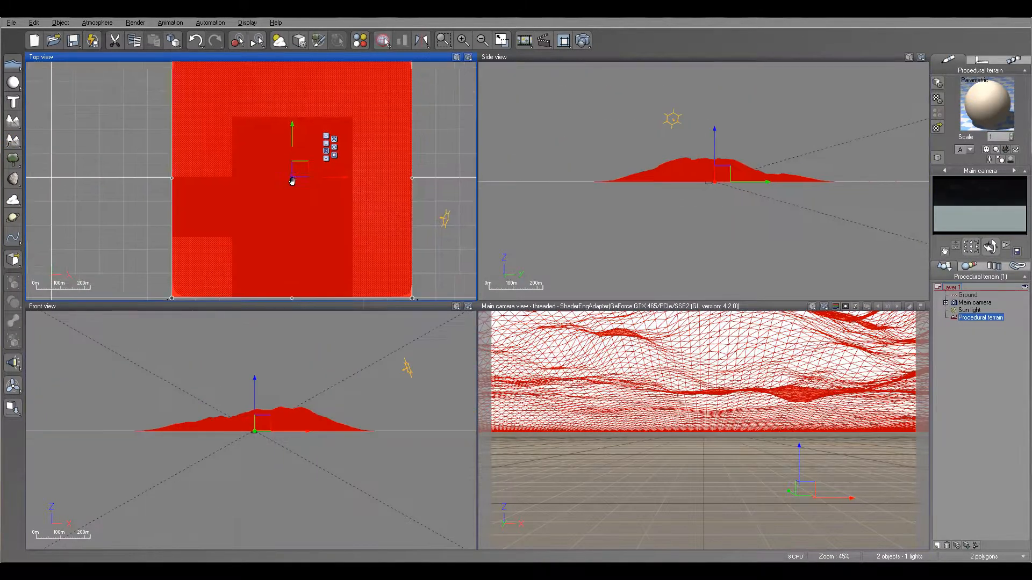
pyautogui.moveTo(396, 284); pyautogui.dragTo(314, 202)
pyautogui.moveTo(345, 149); pyautogui.dragTo(370, 209, button='right')
pyautogui.moveTo(284, 195); pyautogui.dragTo(326, 162)
pyautogui.moveTo(382, 197); pyautogui.dragTo(341, 219, button='right')
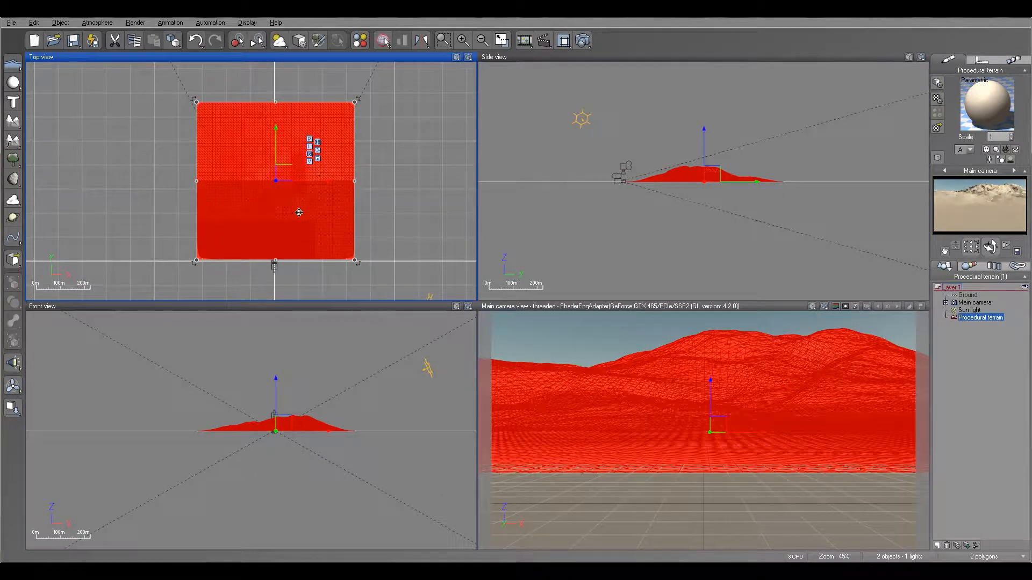
# - Open the procedural terrain in the Terrain Editor and examine its relief up close
pyautogui.rightClick(299, 213)
pyautogui.click(356, 418)
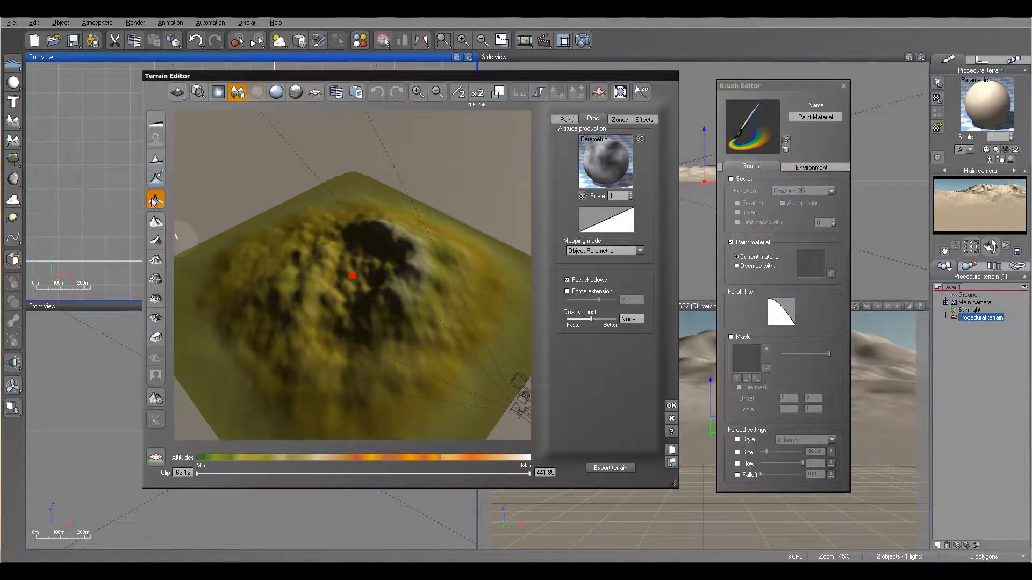
pyautogui.moveTo(504, 260); pyautogui.dragTo(408, 273)
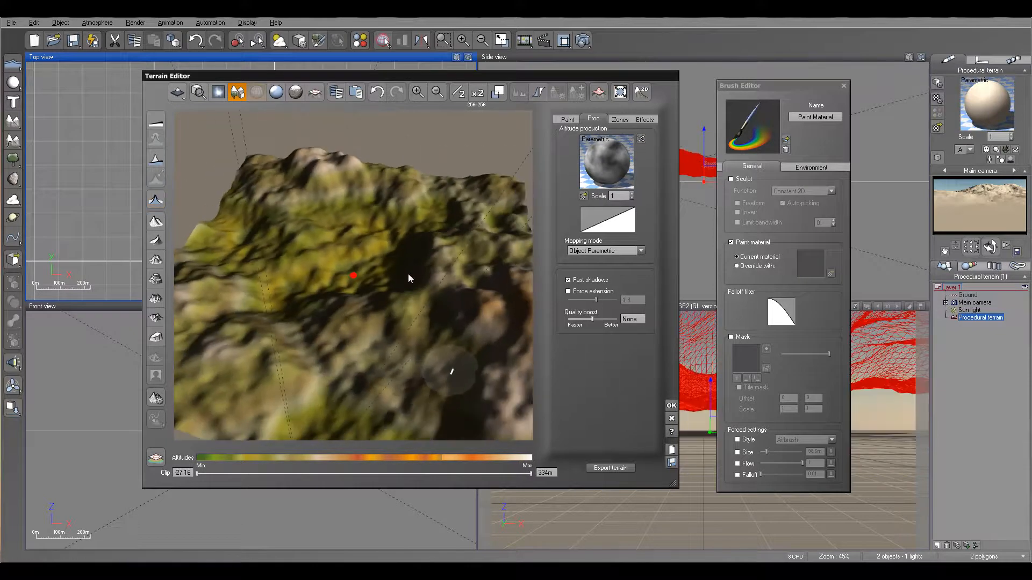
pyautogui.moveTo(456, 270)
pyautogui.mouseDown(button='right')
pyautogui.moveTo(472, 216)
pyautogui.moveTo(450, 282)
pyautogui.mouseUp(button='right')
pyautogui.click(163, 199)
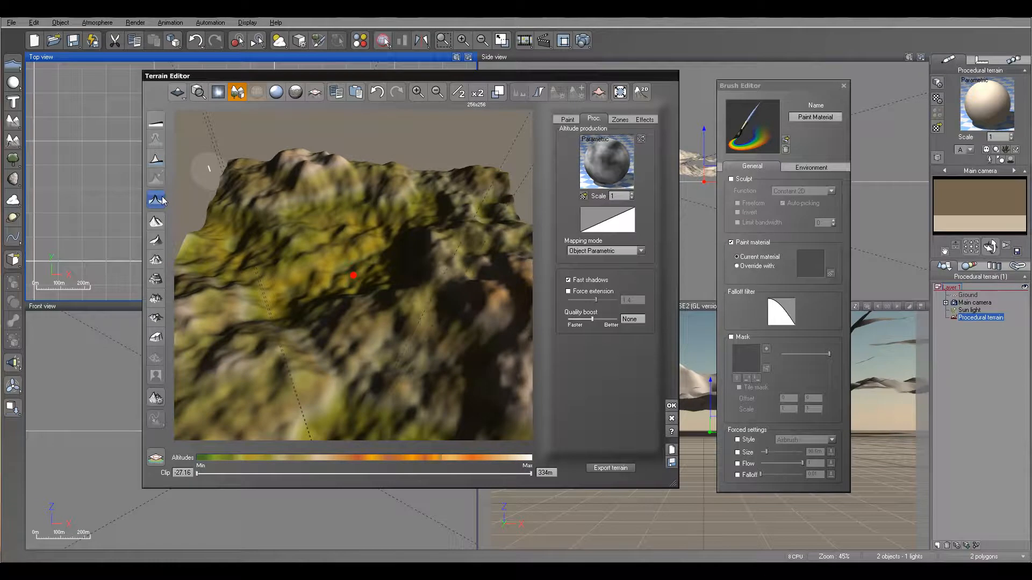
# - Reset the terrain's altitude production function and open it in the Function Editor
pyautogui.rightClick(600, 166)
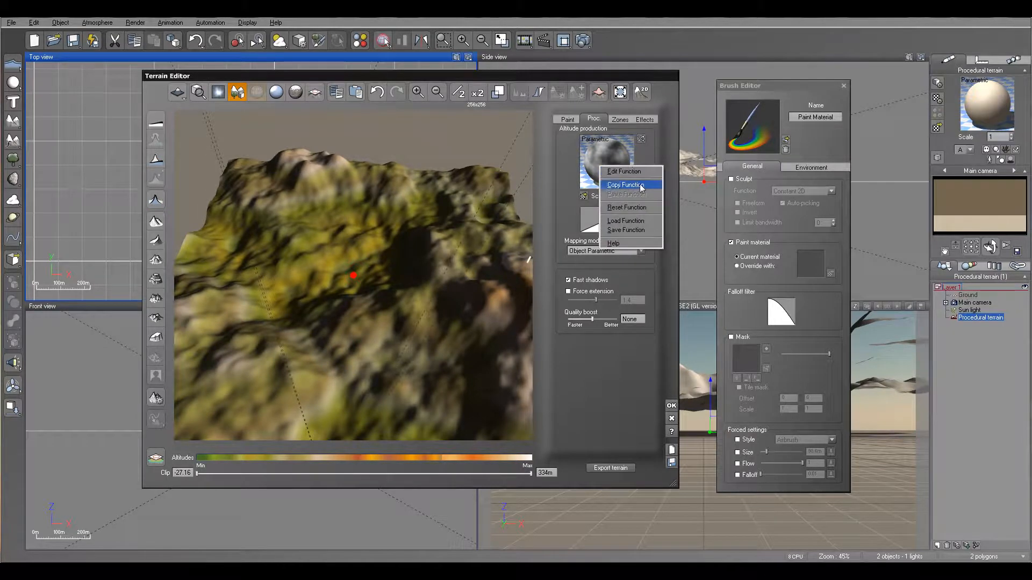
pyautogui.click(627, 207)
pyautogui.rightClick(615, 163)
pyautogui.click(634, 169)
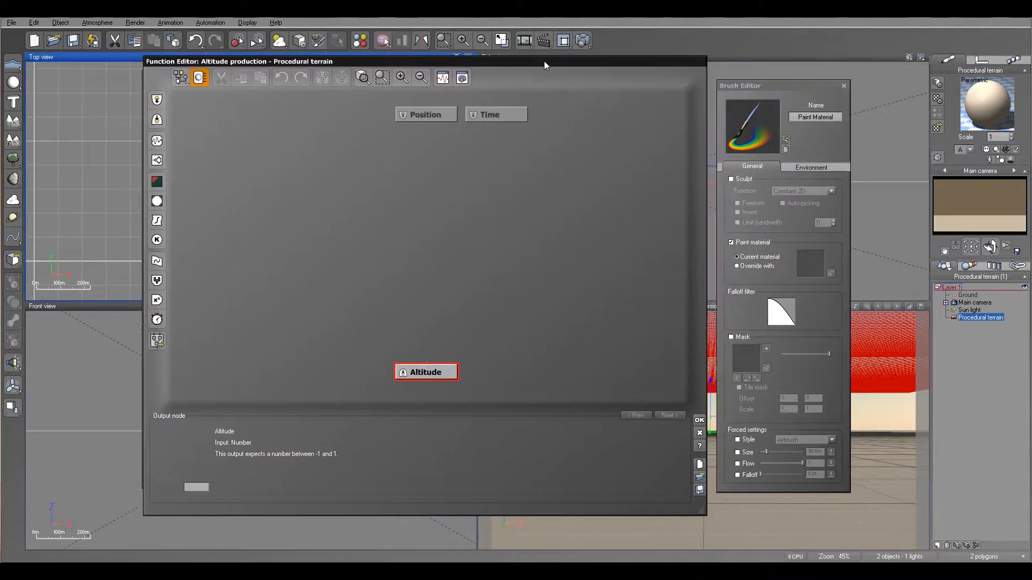
# - Add a fractal node of type Eroded Rocky Mountains and set its largest feature to 5
pyautogui.click(336, 214)
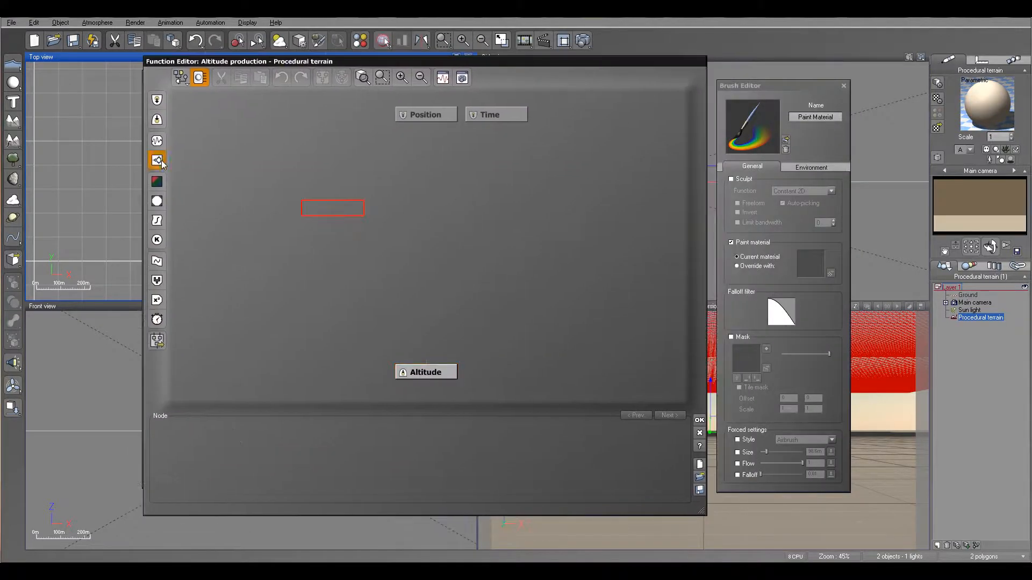
pyautogui.click(160, 161)
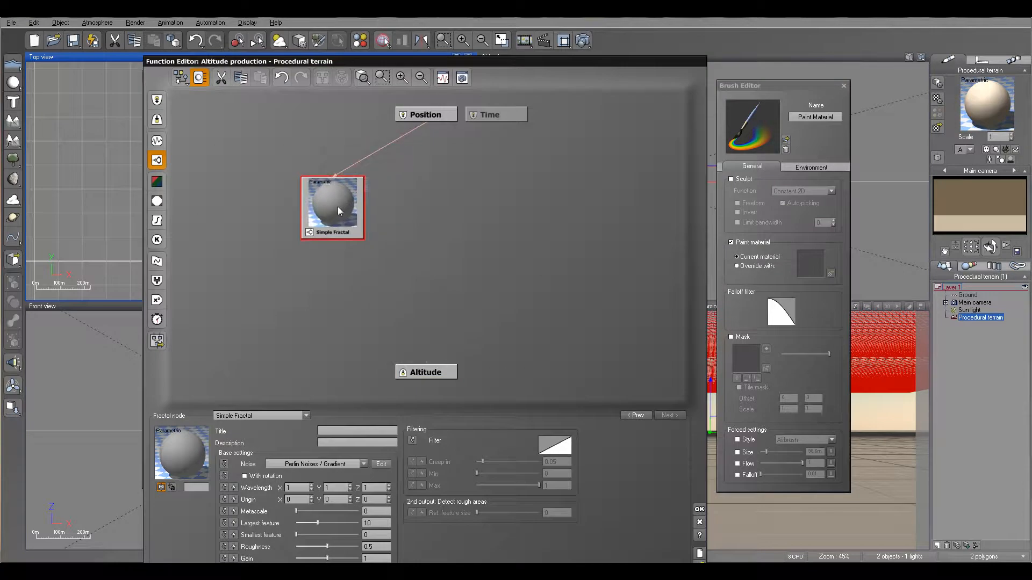
pyautogui.click(296, 418)
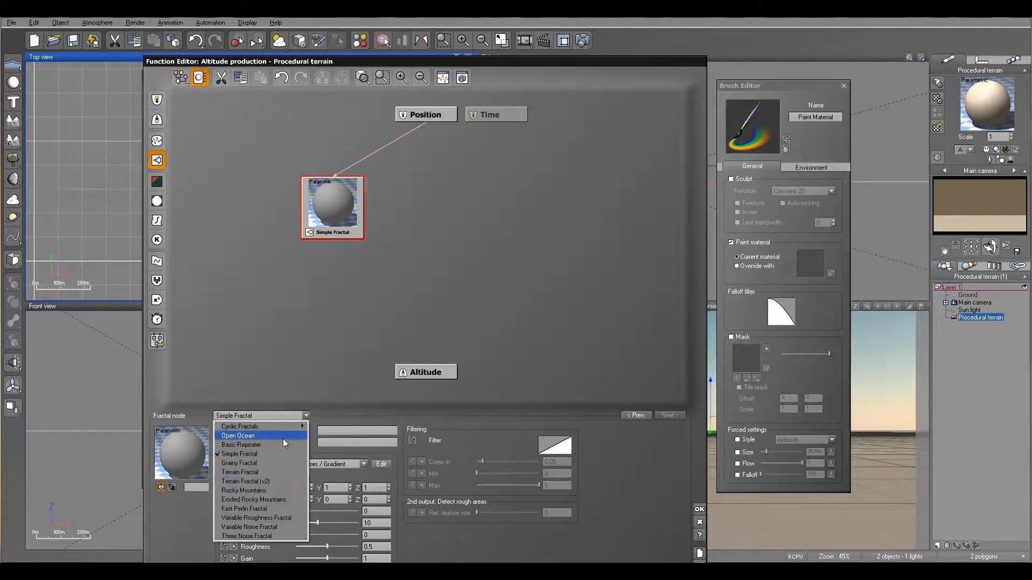
pyautogui.click(291, 501)
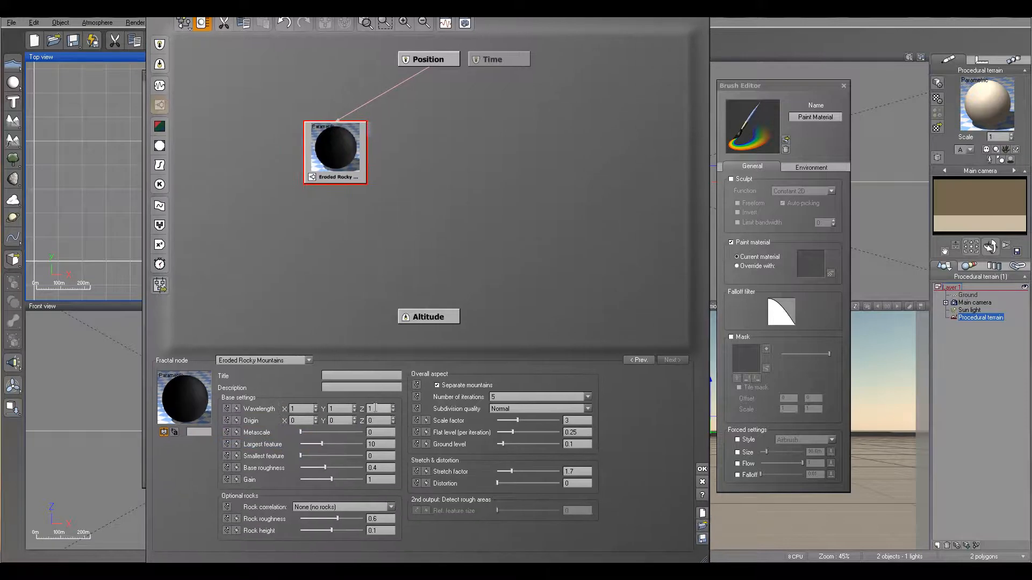
pyautogui.write('5')
pyautogui.press('Return')
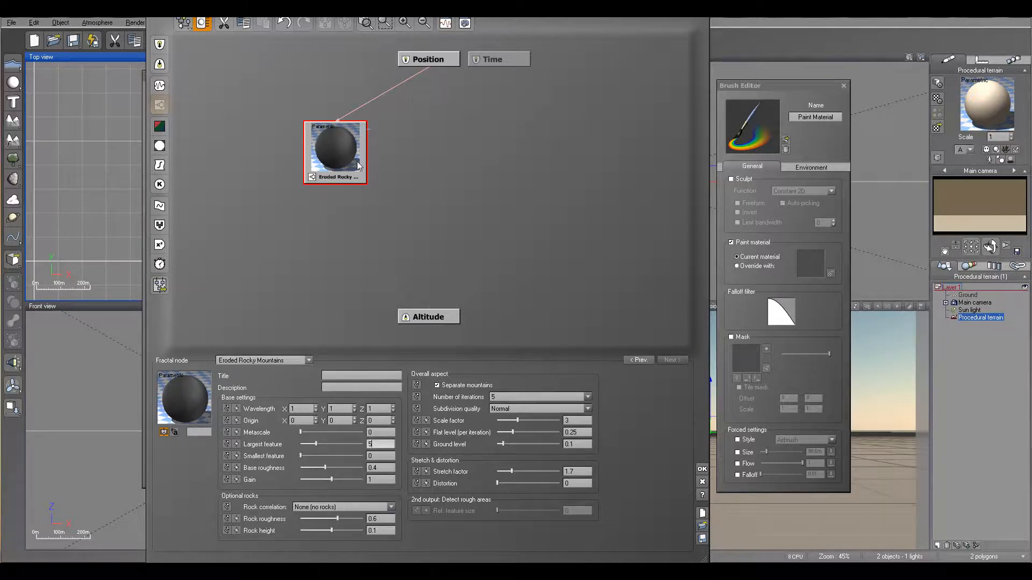
# - Add a second fractal node beside the first, of type Terrain Fractal, with metascale 5 and largest feature 5
pyautogui.click(446, 155)
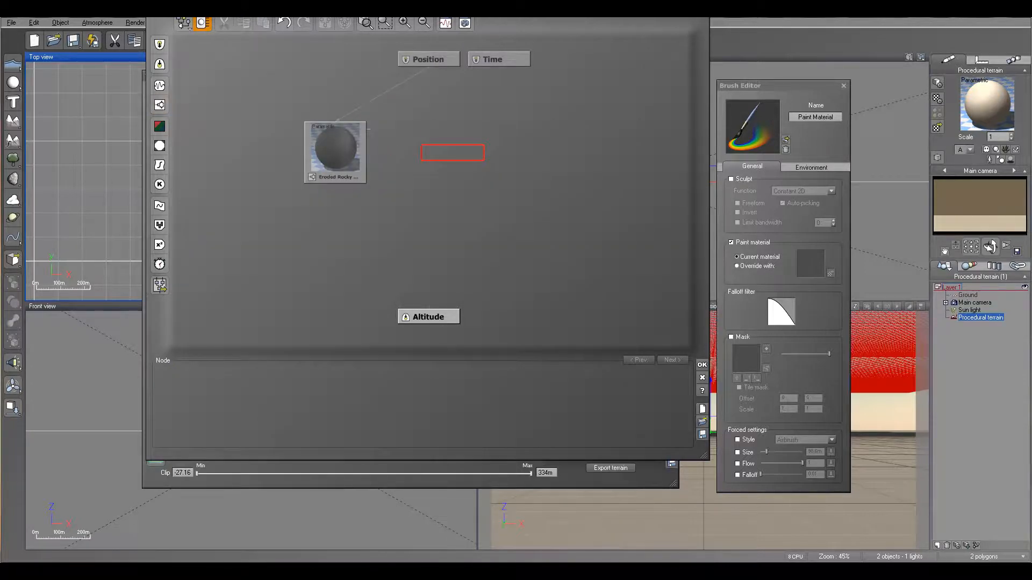
pyautogui.click(160, 105)
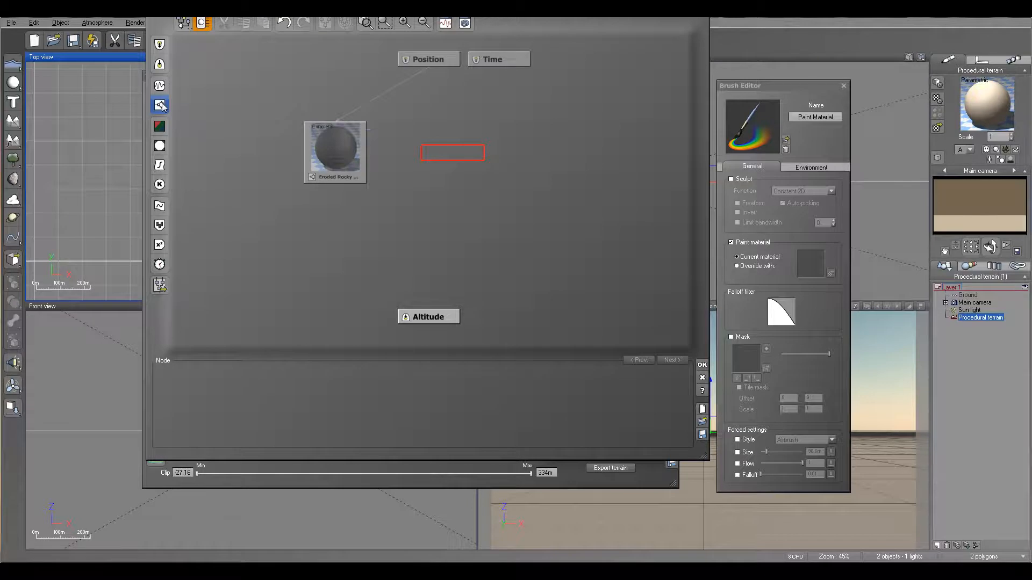
pyautogui.click(298, 361)
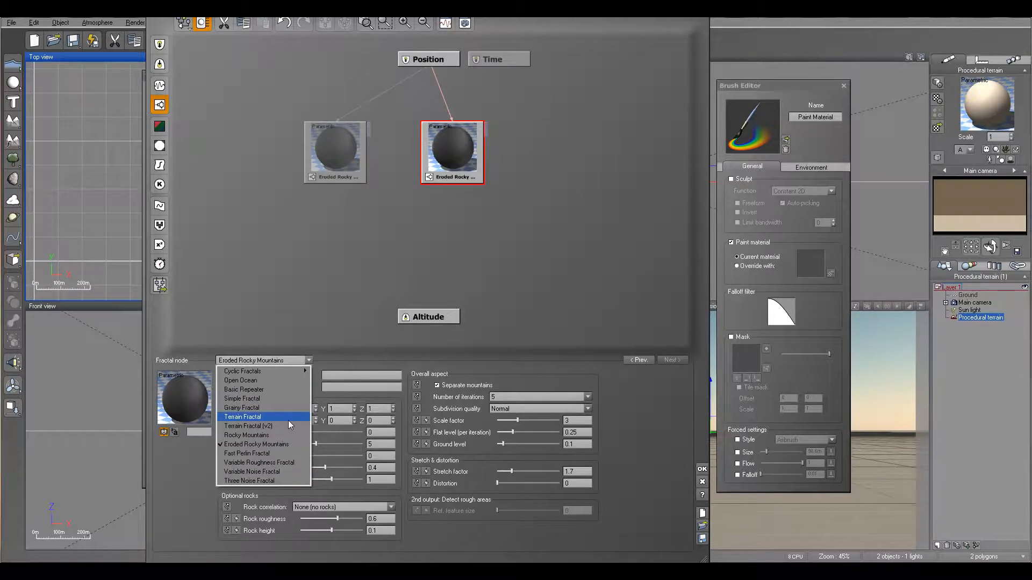
pyautogui.click(288, 421)
pyautogui.doubleClick(378, 443)
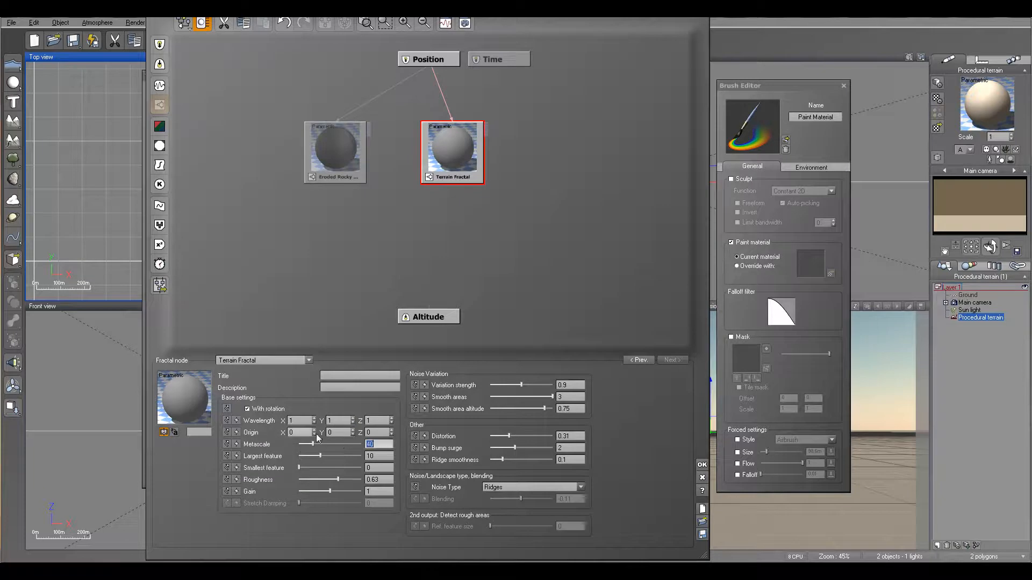
pyautogui.write('5')
pyautogui.press('Tab')
pyautogui.write('5')
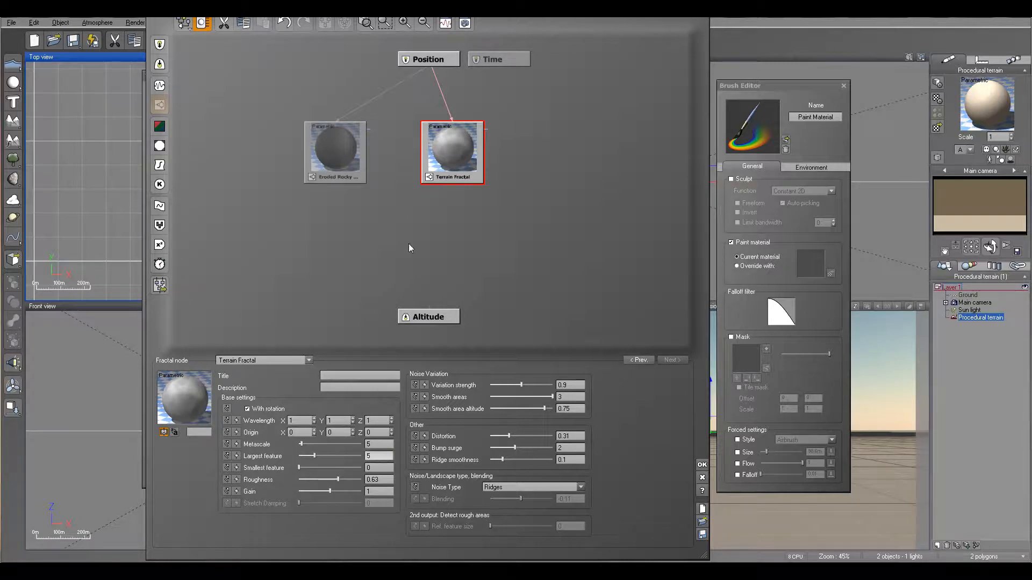
# - Add a Blender node below the two fractal nodes, feed both fractals into it and connect it to the Altitude output
pyautogui.moveTo(429, 318); pyautogui.dragTo(406, 317)
pyautogui.click(380, 223)
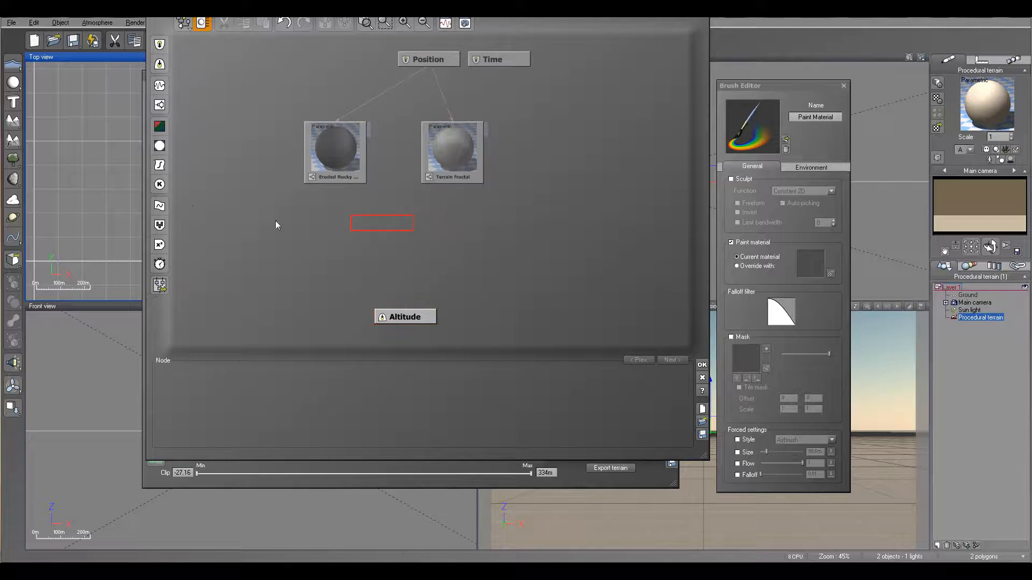
pyautogui.click(160, 225)
pyautogui.moveTo(380, 216); pyautogui.dragTo(334, 183)
pyautogui.click(373, 189)
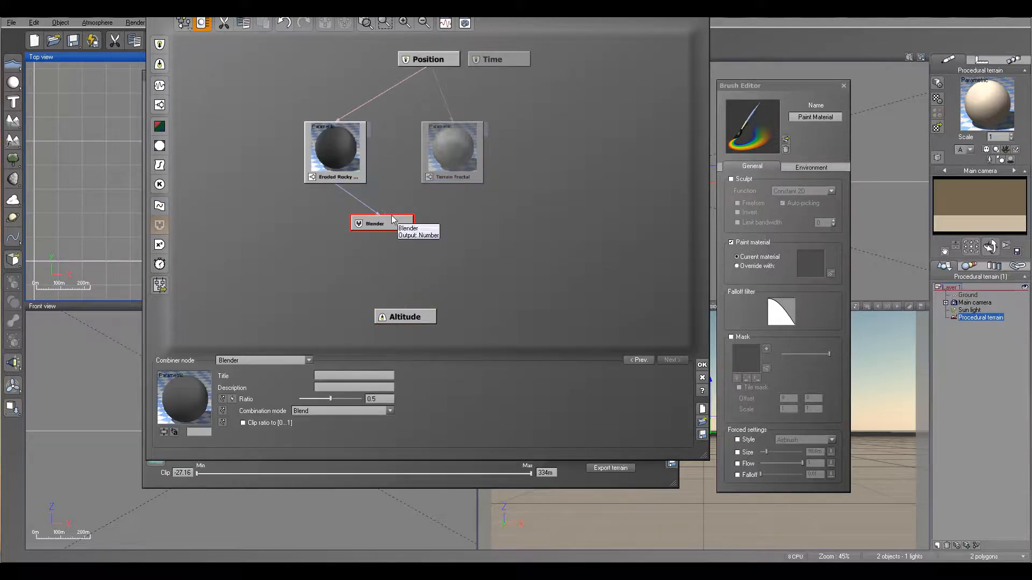
pyautogui.moveTo(388, 218); pyautogui.dragTo(455, 183)
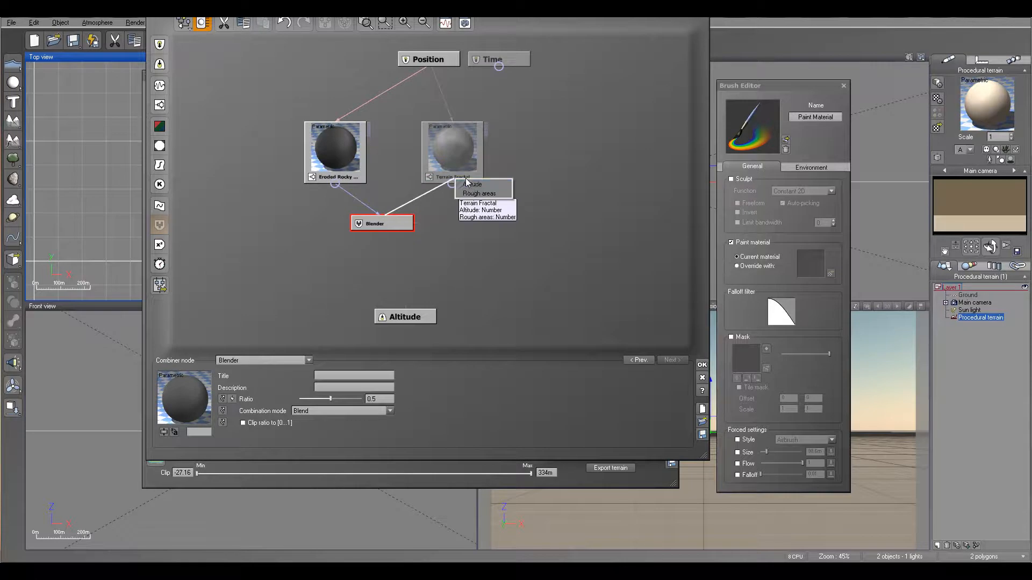
pyautogui.click(478, 188)
pyautogui.moveTo(405, 307); pyautogui.dragTo(383, 230)
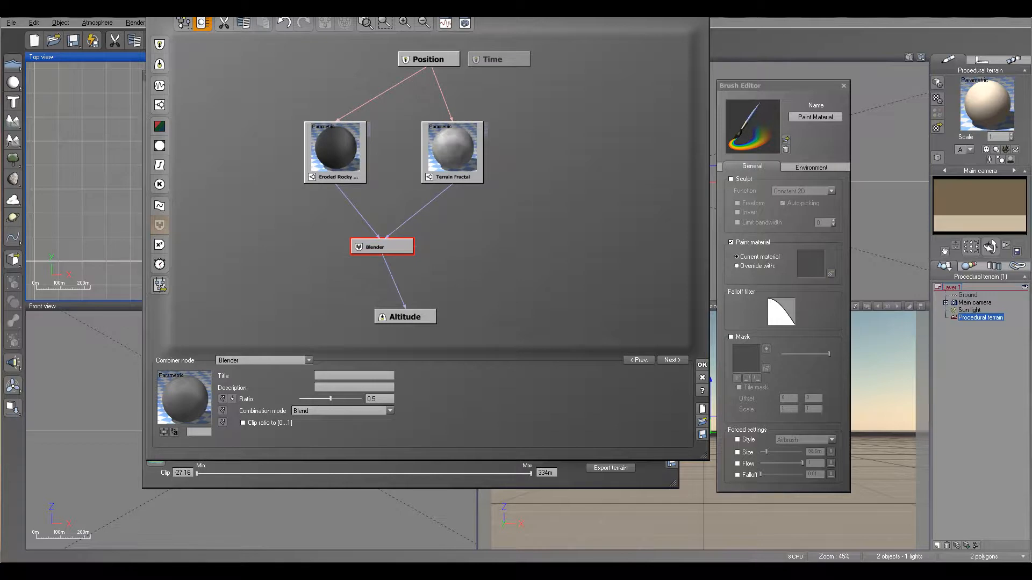
# - Set the Blender's combination mode to Add with a ratio of 0.267241 and check the terrain preview
pyautogui.click(382, 411)
pyautogui.click(362, 426)
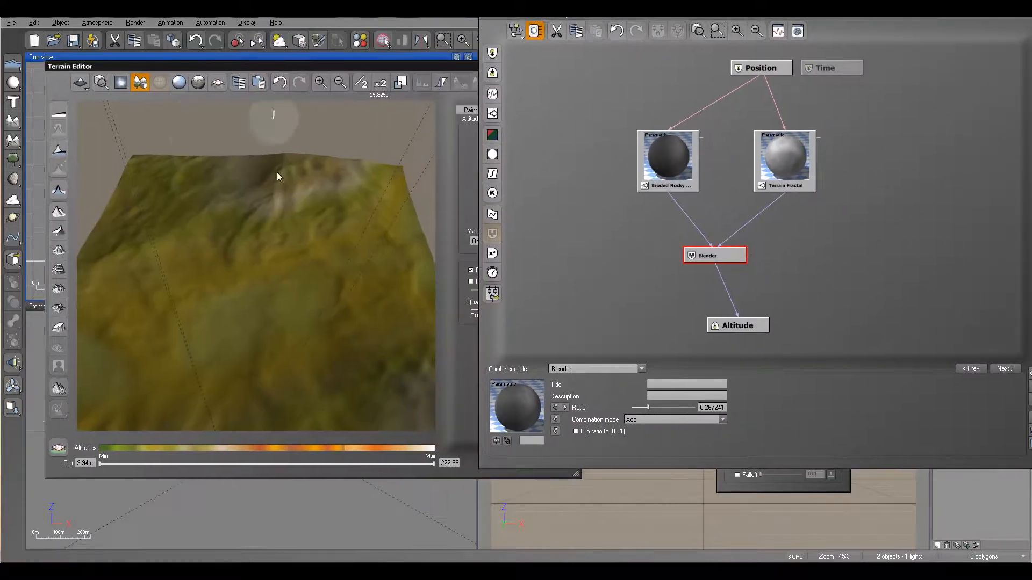
pyautogui.moveTo(277, 172); pyautogui.dragTo(286, 288, button='right')
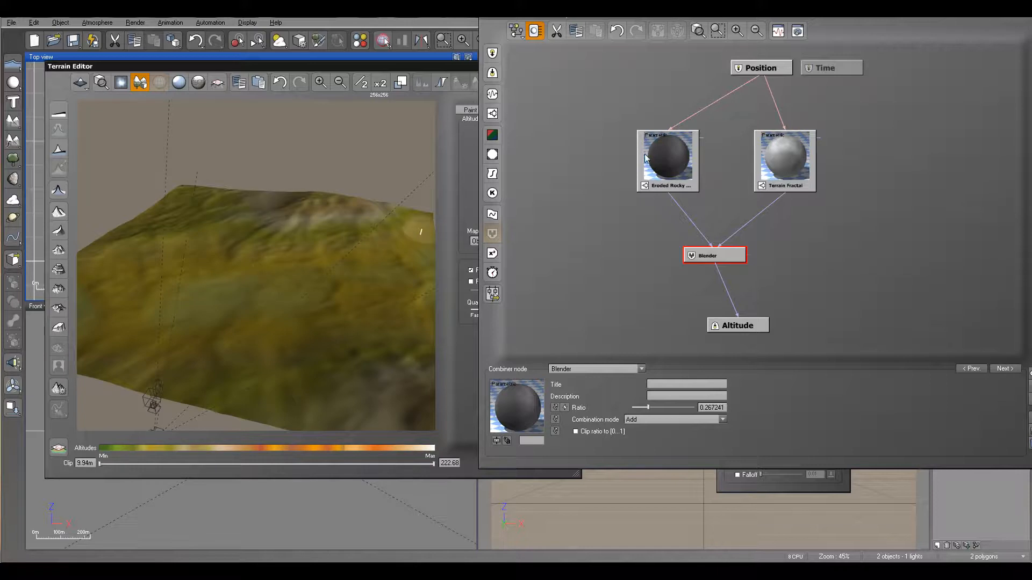
pyautogui.moveTo(331, 337); pyautogui.dragTo(319, 297, button='right')
# - Lower the Blender's ratio to 0.155172 and compare the terrain preview
pyautogui.moveTo(649, 407); pyautogui.dragTo(641, 407)
pyautogui.moveTo(292, 185); pyautogui.dragTo(372, 226, button='right')
pyautogui.click(647, 407)
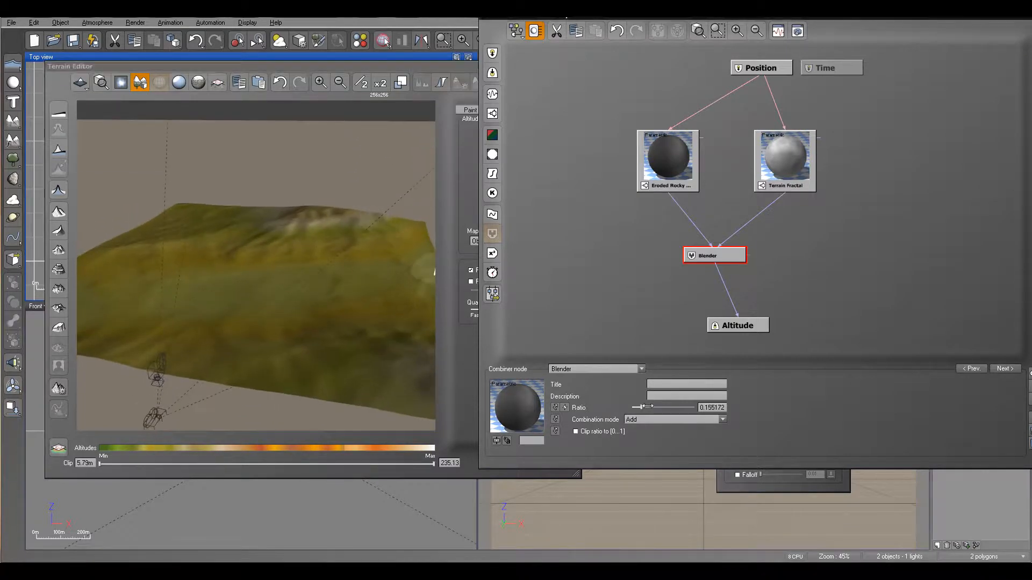
pyautogui.moveTo(387, 230)
pyautogui.mouseDown(button='right')
pyautogui.moveTo(371, 228)
pyautogui.moveTo(370, 212)
pyautogui.moveTo(373, 227)
pyautogui.mouseUp(button='right')
# - Raise the Blender's ratio to 0.336206 and inspect the terrain preview from several angles
pyautogui.moveTo(639, 407); pyautogui.dragTo(647, 408)
pyautogui.click(341, 210)
pyautogui.moveTo(340, 210); pyautogui.dragTo(427, 310, button='right')
pyautogui.moveTo(650, 406); pyautogui.dragTo(661, 407)
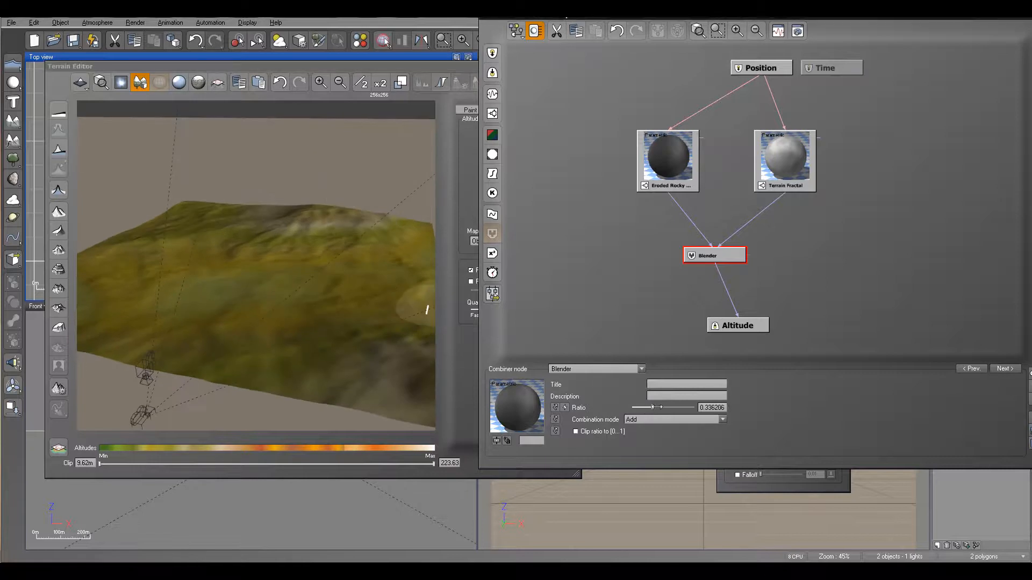
pyautogui.moveTo(355, 195); pyautogui.dragTo(325, 208, button='right')
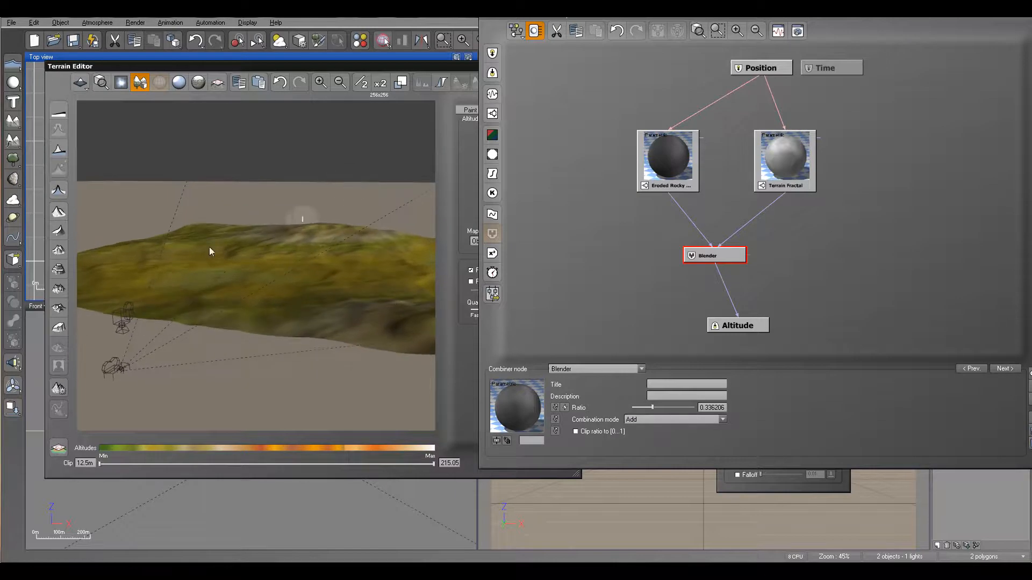
pyautogui.moveTo(357, 279); pyautogui.dragTo(341, 318, button='right')
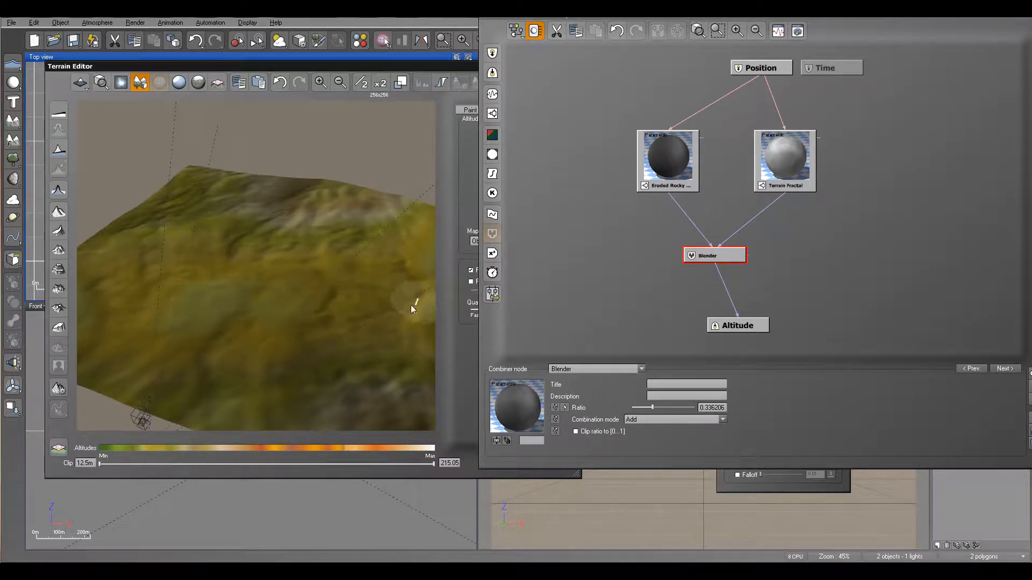
pyautogui.moveTo(299, 294); pyautogui.dragTo(409, 320, button='right')
# - Set the Blender's ratio to 0.413792 and inspect the blended terrain from above and from a low angle
pyautogui.click(723, 255)
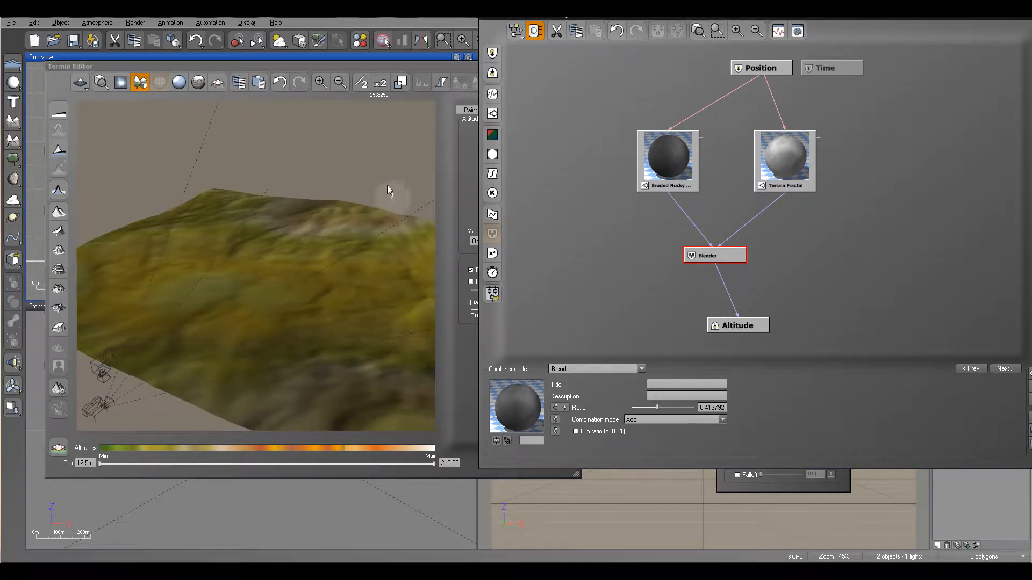
pyautogui.moveTo(386, 181); pyautogui.dragTo(324, 191, button='right')
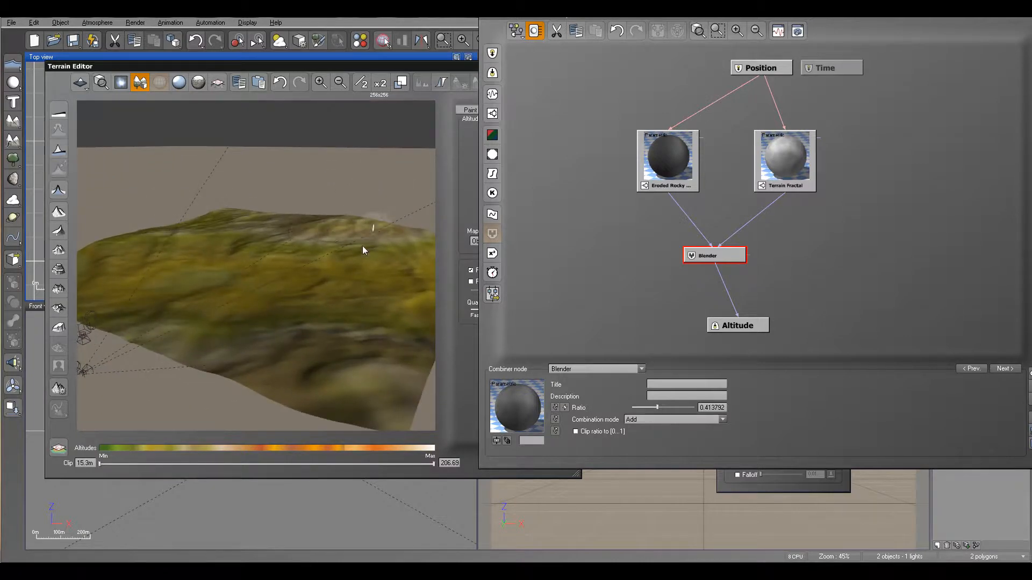
pyautogui.moveTo(362, 246); pyautogui.dragTo(134, 241, button='right')
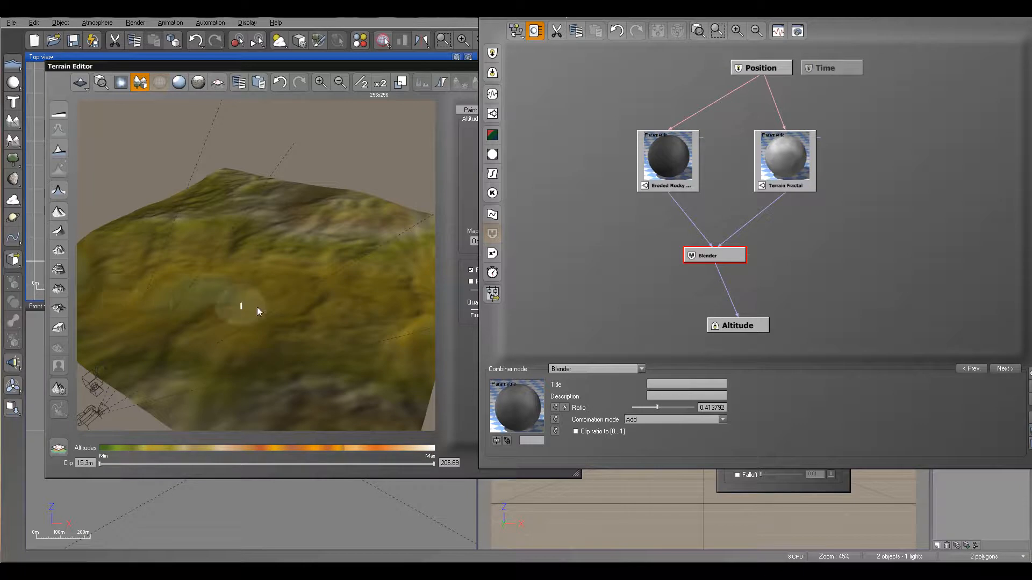
pyautogui.moveTo(374, 302); pyautogui.dragTo(379, 278, button='right')
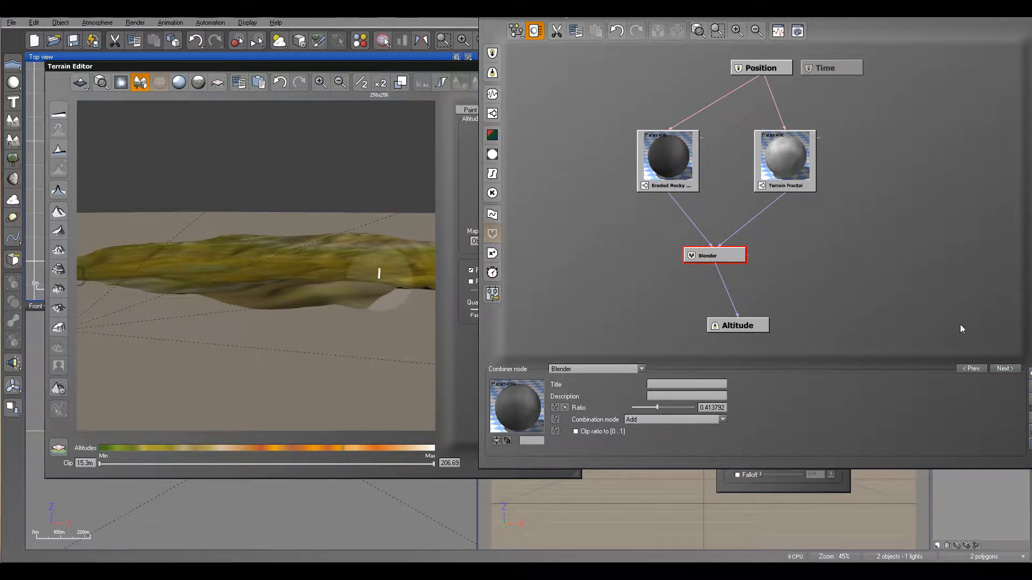
# - Add a Custom Dependency output titled EM fed by the Eroded Rocky Mountains node's "Rough areas for 3D evaluation" output
pyautogui.moveTo(804, 14); pyautogui.dragTo(730, 21)
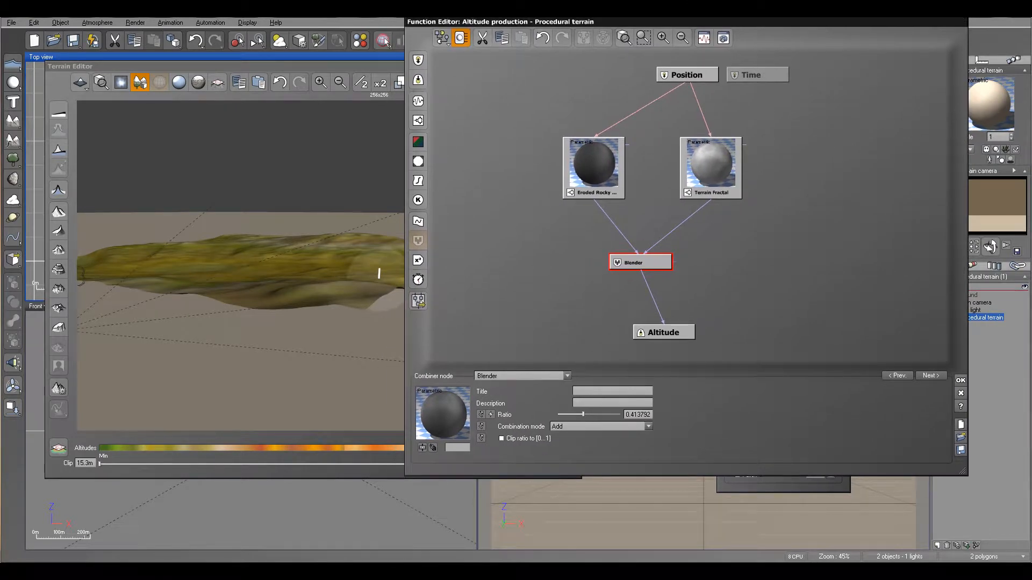
pyautogui.click(523, 254)
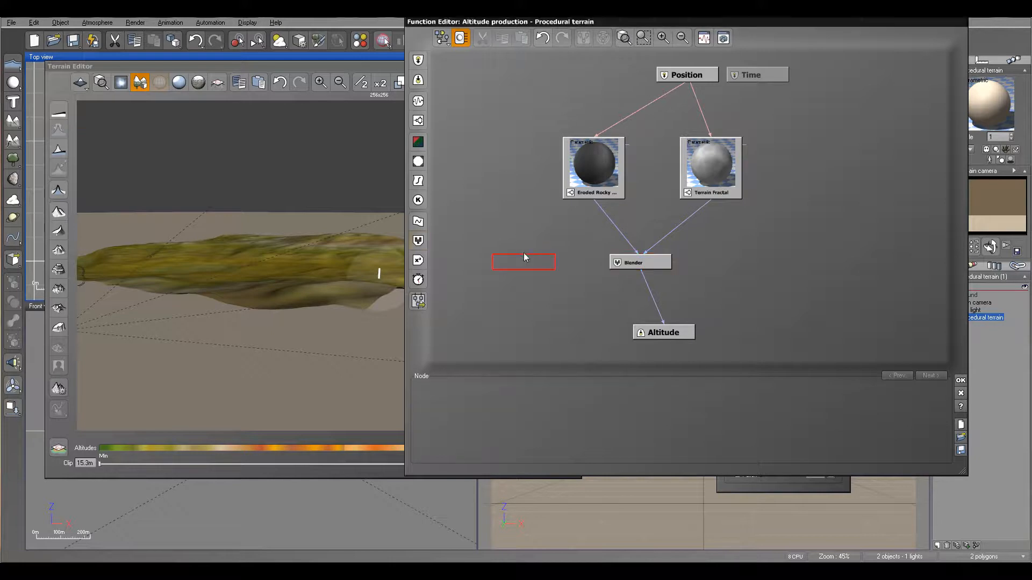
pyautogui.click(419, 80)
pyautogui.click(446, 86)
pyautogui.moveTo(523, 251); pyautogui.dragTo(594, 197)
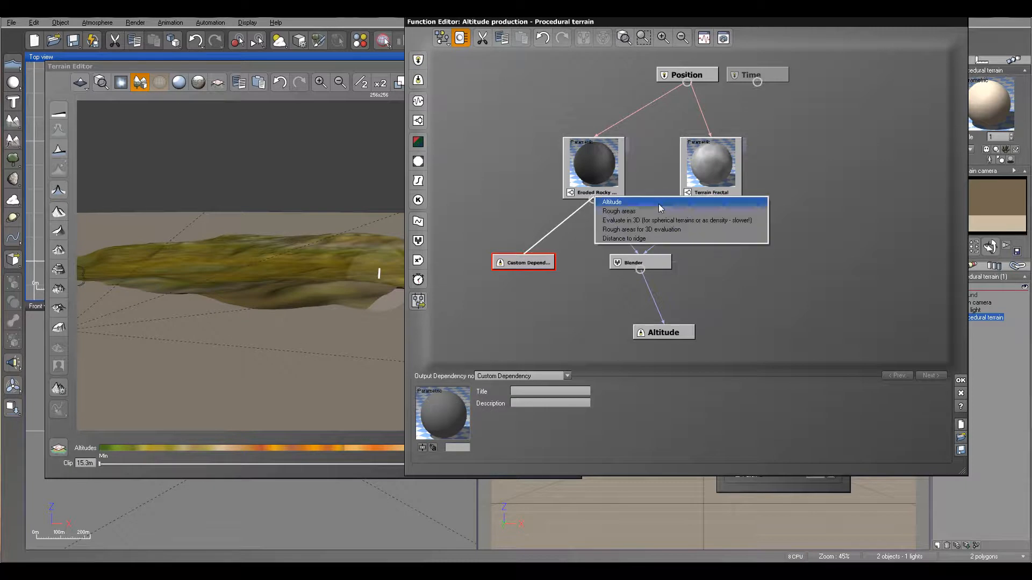
pyautogui.click(643, 230)
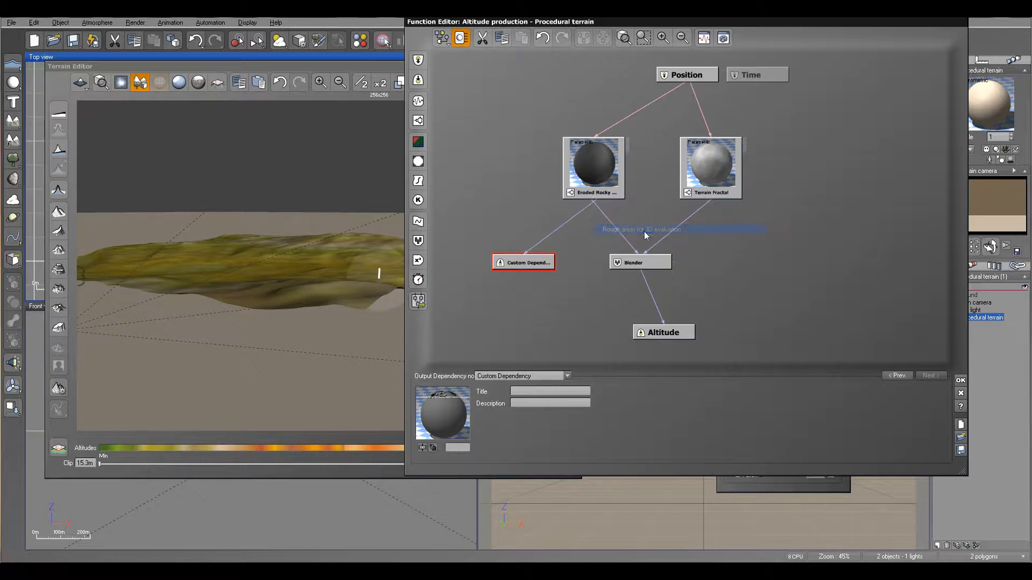
pyautogui.click(543, 391)
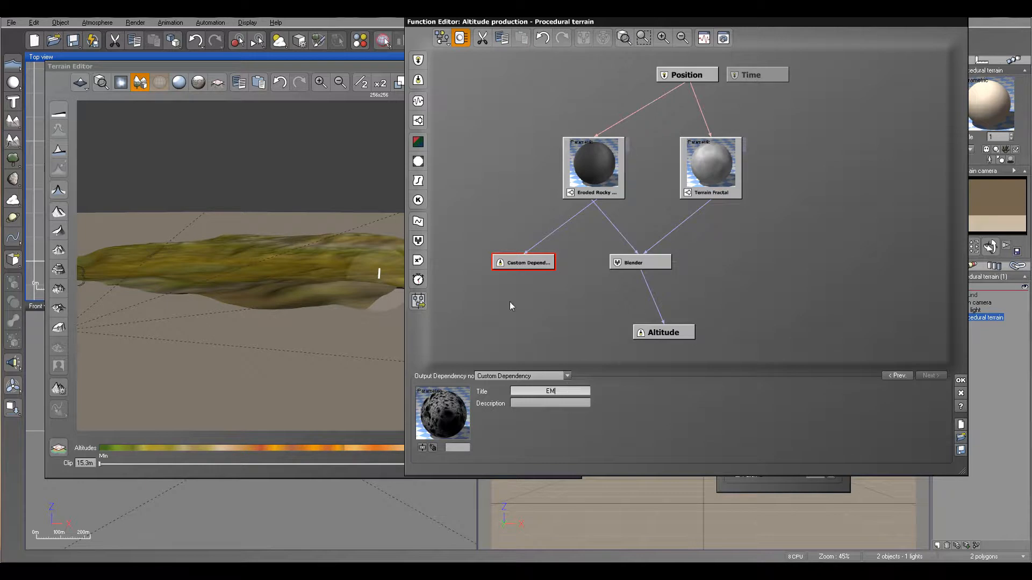
pyautogui.write('EM')
# - Add another Custom Dependency output titled Tra, connect it to Terrain Fractal's Rough areas, and accept the function and terrain edits
pyautogui.click(521, 319)
pyautogui.click(418, 80)
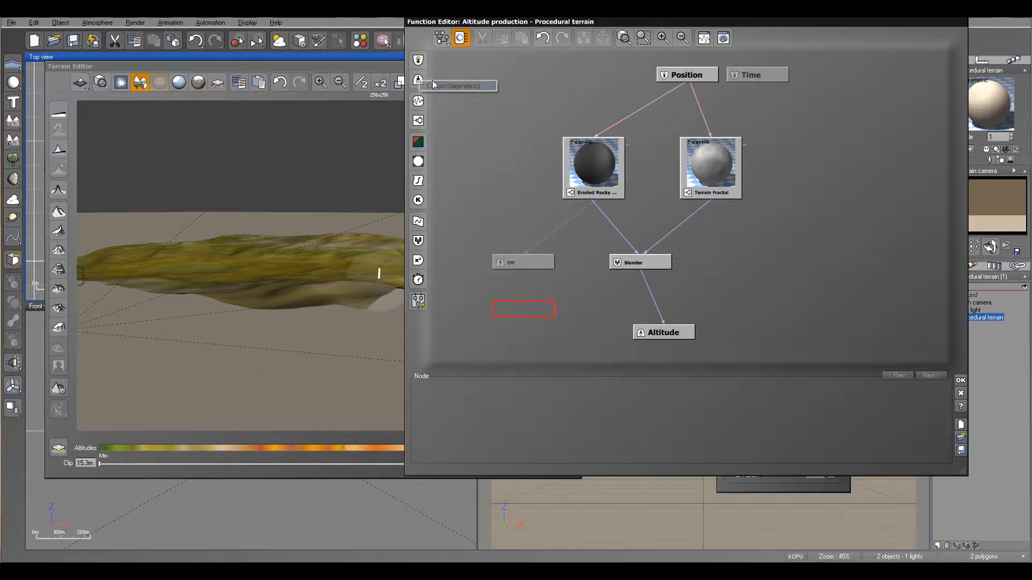
pyautogui.click(463, 88)
pyautogui.moveTo(524, 297); pyautogui.dragTo(712, 197)
pyautogui.click(744, 211)
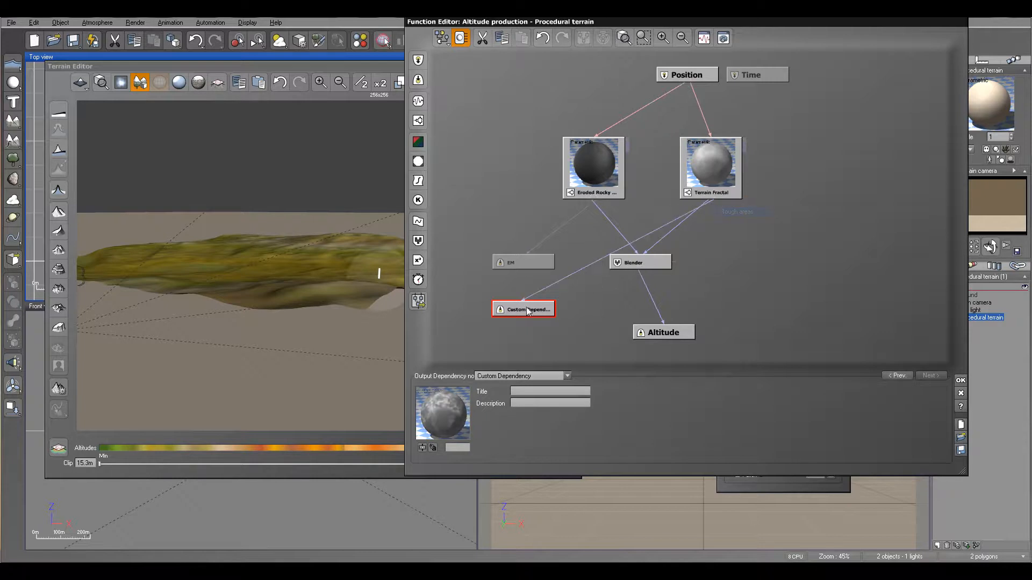
pyautogui.click(532, 393)
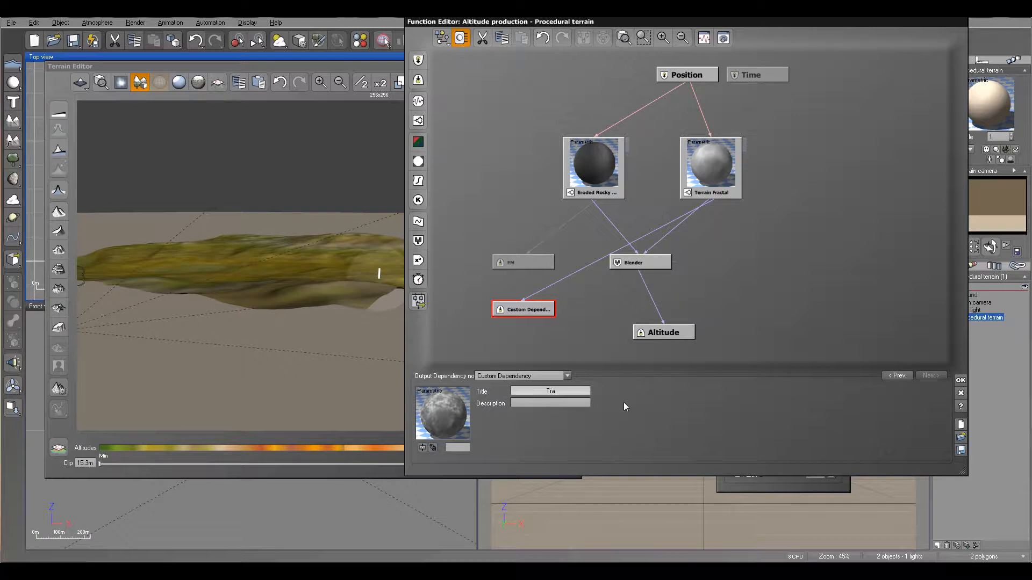
pyautogui.click(965, 380)
pyautogui.click(574, 397)
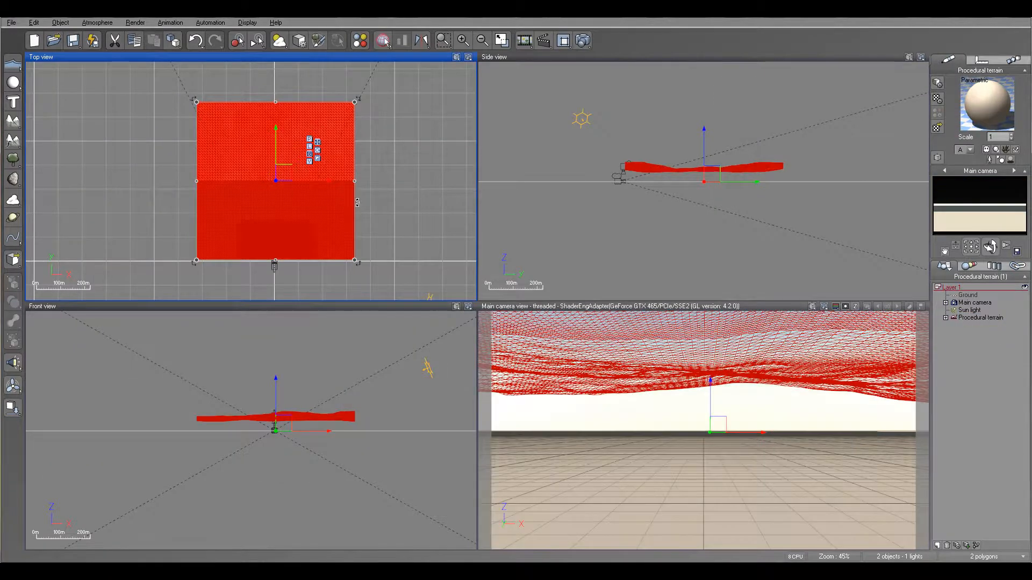
# - Lower the procedural terrain in the side view until its underside sits just about at ground level
pyautogui.scroll(2, 640, 189)
pyautogui.moveTo(599, 180); pyautogui.dragTo(654, 193, button='right')
pyautogui.moveTo(360, 145); pyautogui.dragTo(306, 180, button='right')
pyautogui.scroll(-2, 306, 180)
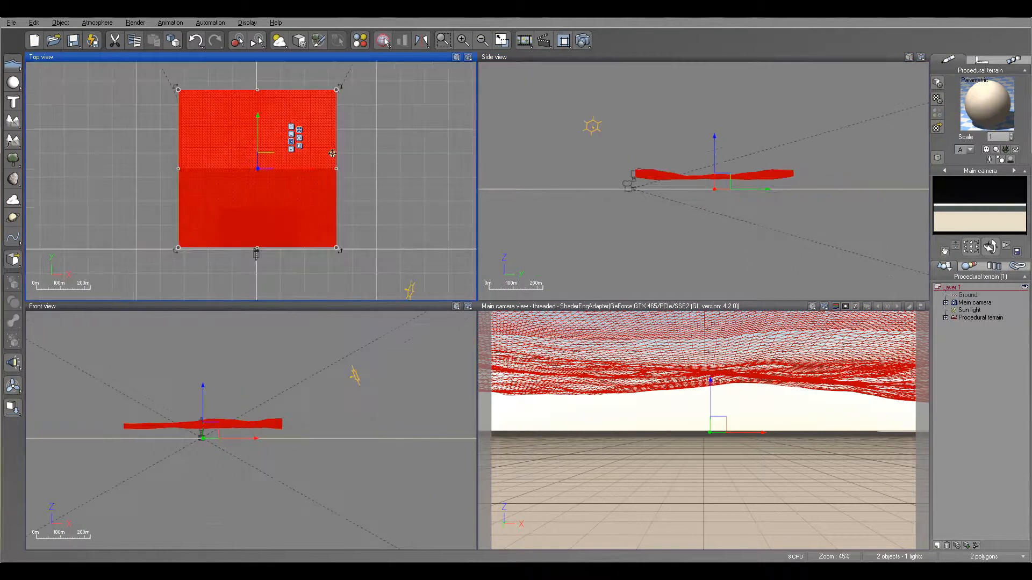
pyautogui.moveTo(715, 142); pyautogui.dragTo(712, 154)
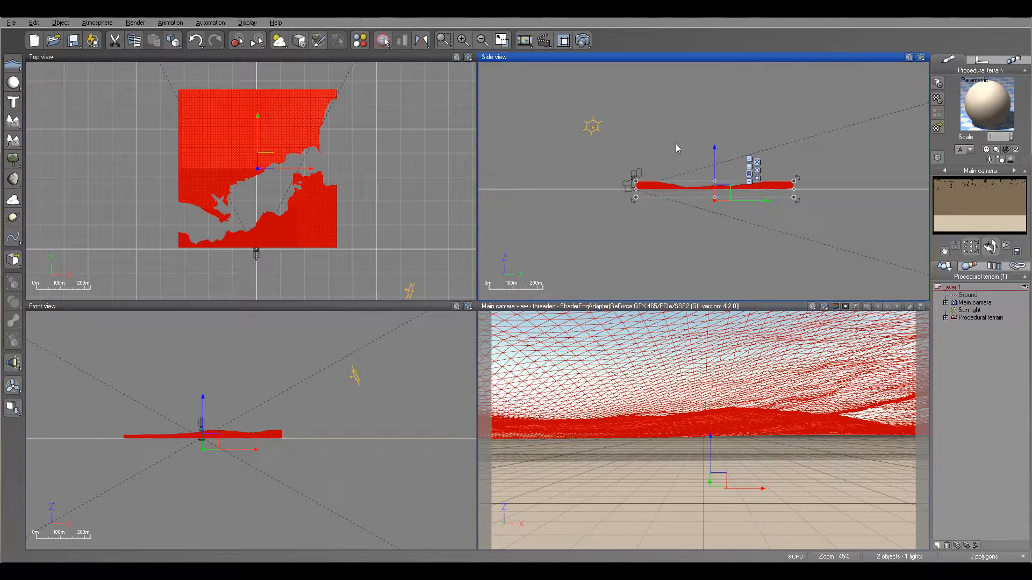
pyautogui.moveTo(712, 153); pyautogui.dragTo(714, 150)
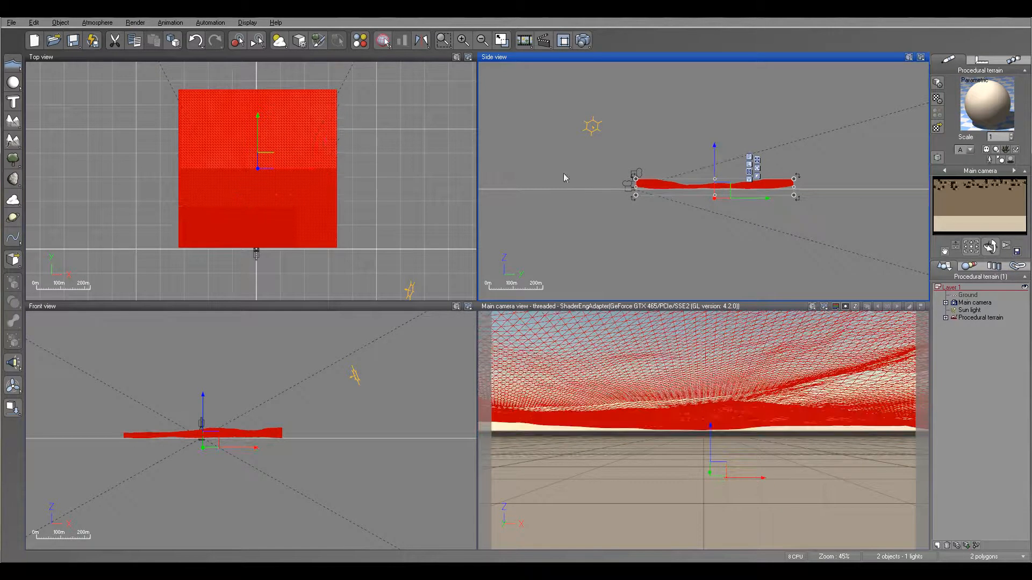
# - Add a Sea plane to the scene and raise it slightly above the ground plane
pyautogui.click(13, 64)
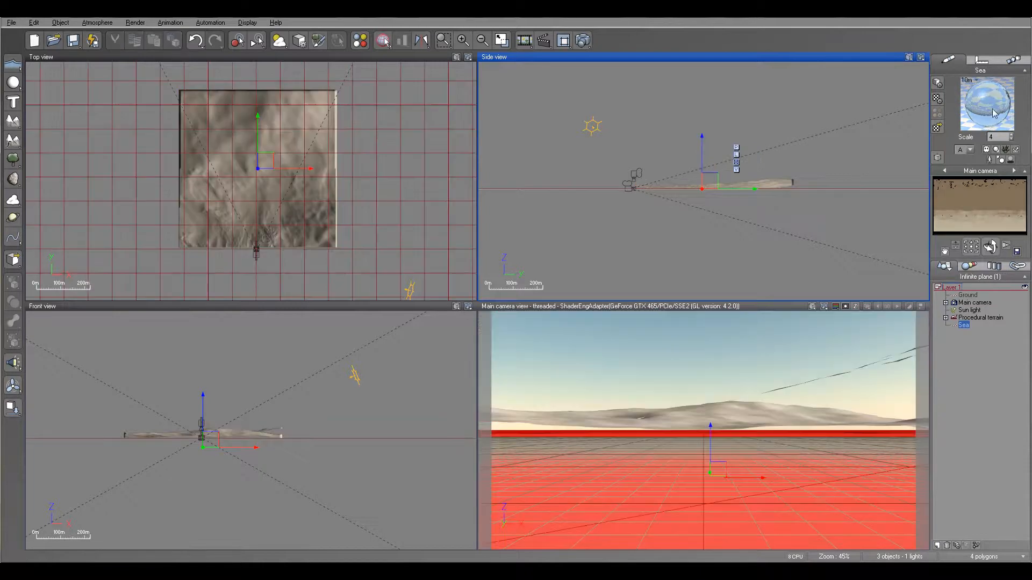
pyautogui.click(976, 304)
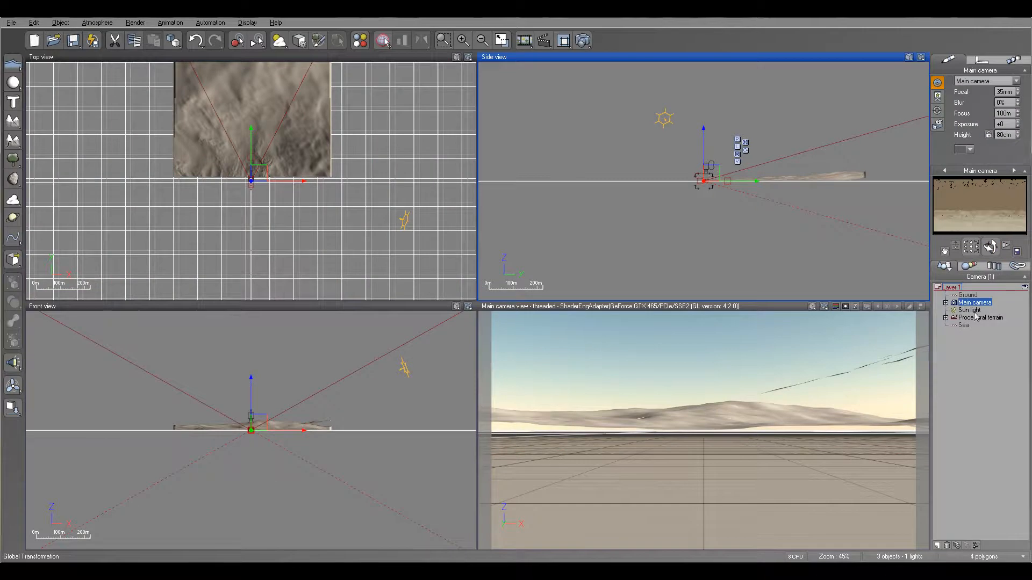
pyautogui.click(988, 136)
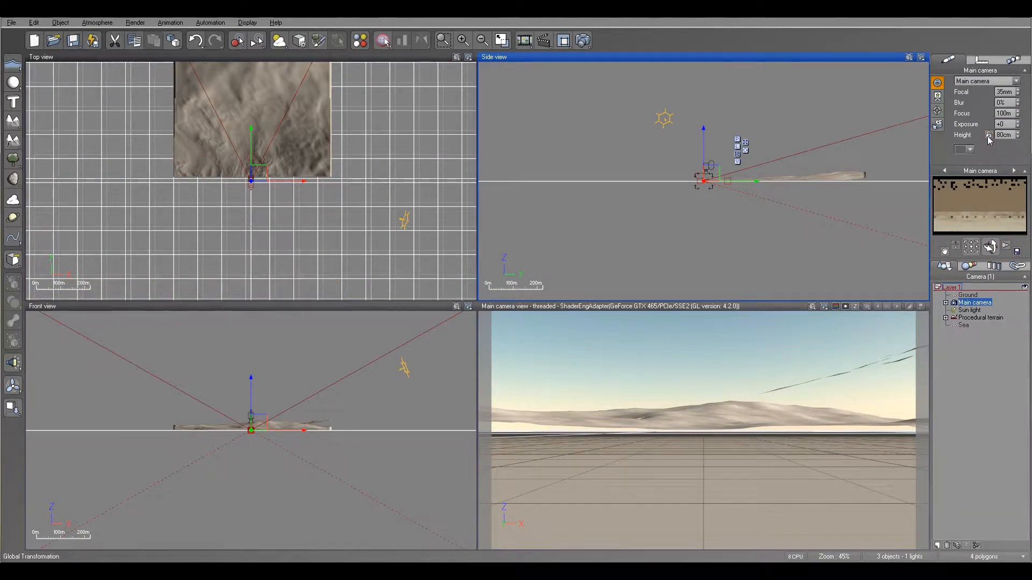
pyautogui.click(964, 325)
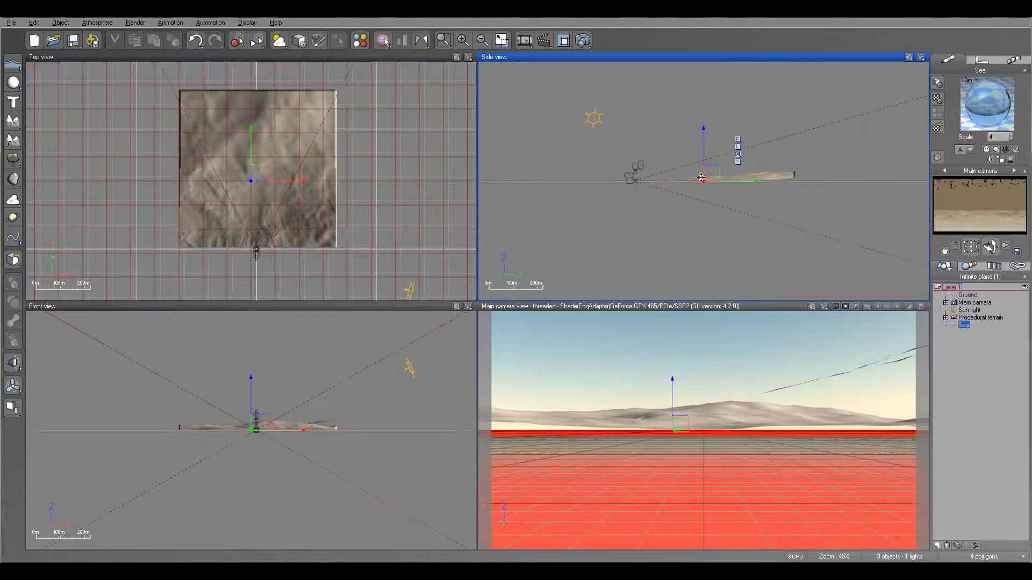
pyautogui.scroll(5, 702, 178)
pyautogui.scroll(-3, 702, 178)
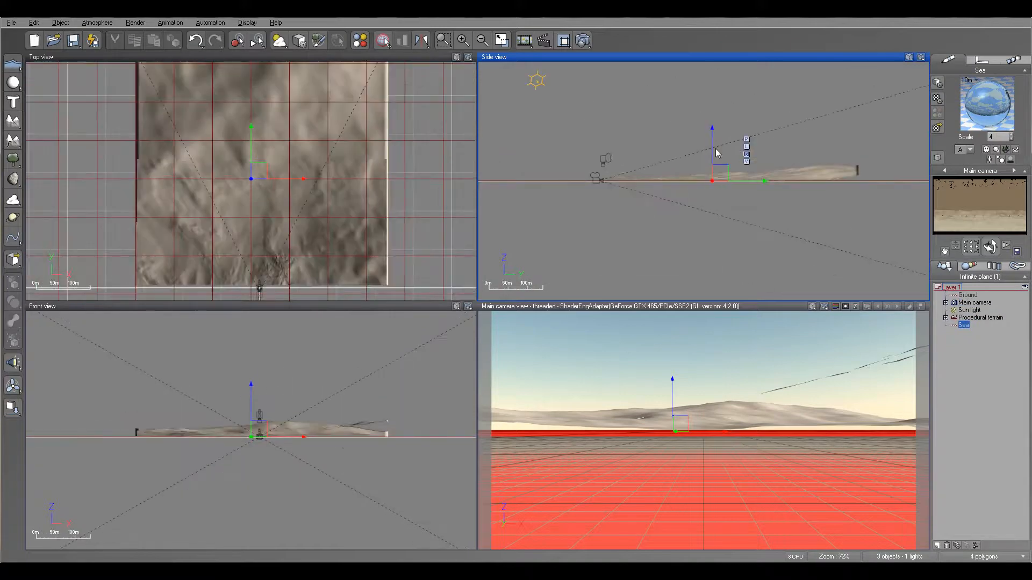
pyautogui.moveTo(714, 148); pyautogui.dragTo(713, 146)
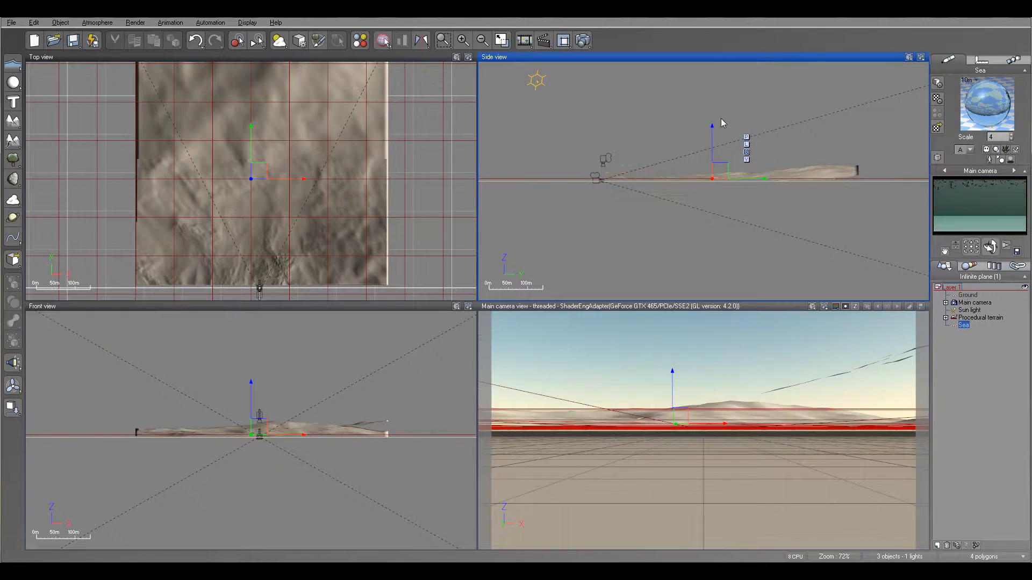
pyautogui.moveTo(714, 137); pyautogui.dragTo(715, 141)
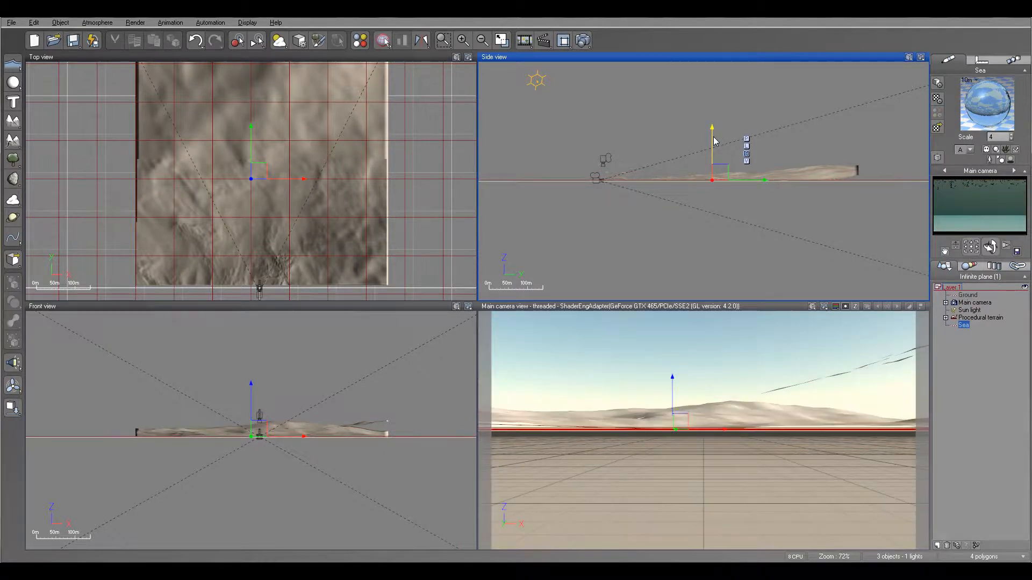
# - Raise the main camera to a height of about 29 m, shift it sideways along the terrain's front edge and turn its view
pyautogui.click(975, 303)
pyautogui.scroll(4, 693, 167)
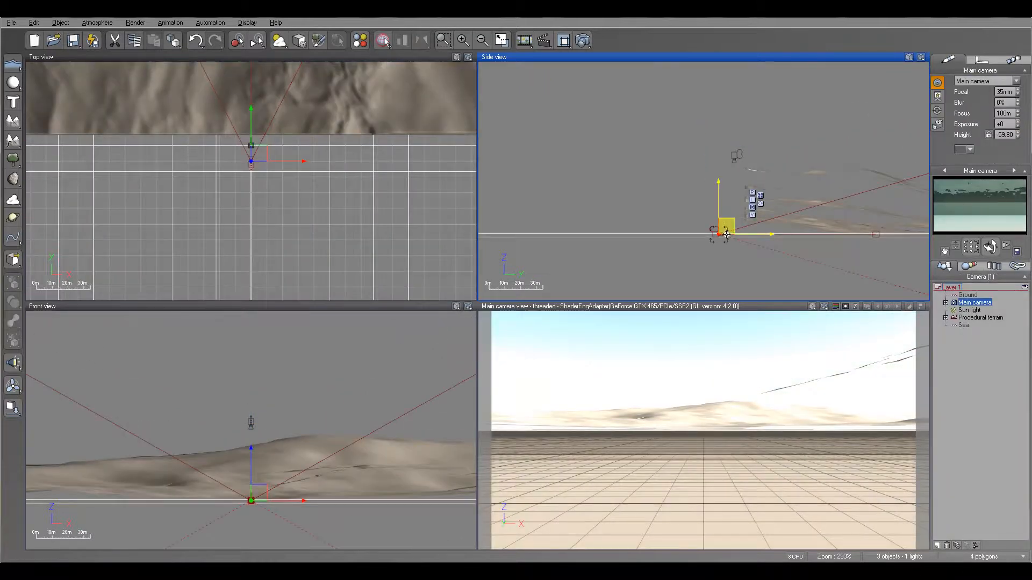
pyautogui.moveTo(728, 223); pyautogui.dragTo(727, 179)
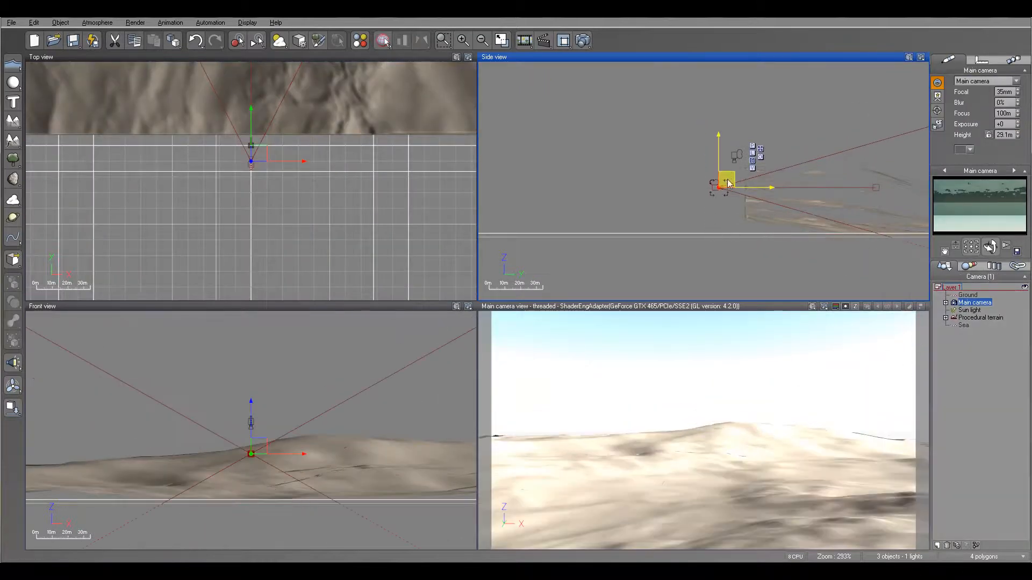
pyautogui.moveTo(267, 154); pyautogui.dragTo(377, 147)
pyautogui.moveTo(991, 246); pyautogui.dragTo(990, 247)
# - Lower the main camera to about 27.4 m and move it closer to the terrain's front edge
pyautogui.scroll(2, 709, 134)
pyautogui.moveTo(709, 135); pyautogui.dragTo(586, 94, button='right')
pyautogui.moveTo(619, 108); pyautogui.dragTo(620, 111)
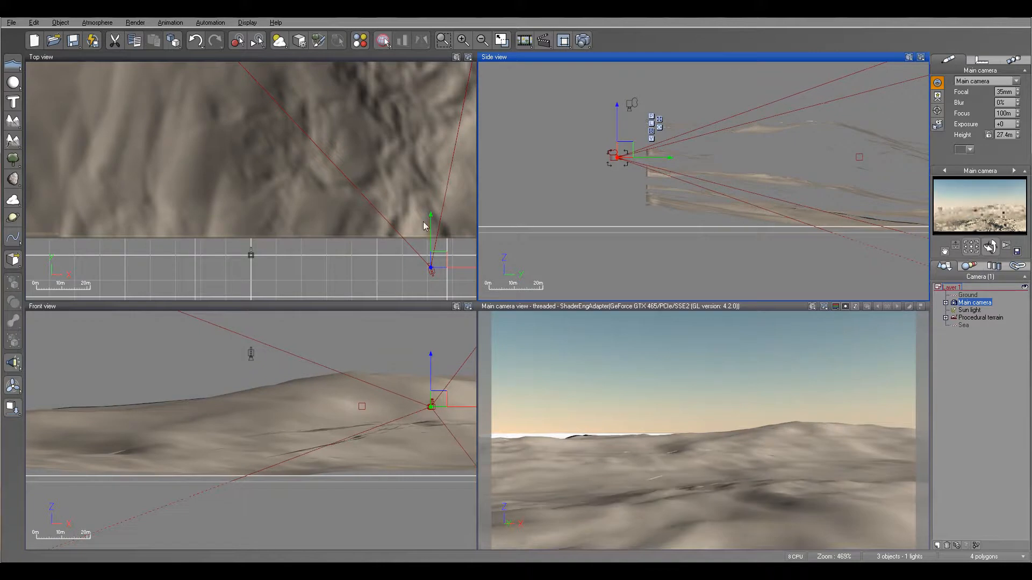
pyautogui.moveTo(442, 259); pyautogui.dragTo(448, 245)
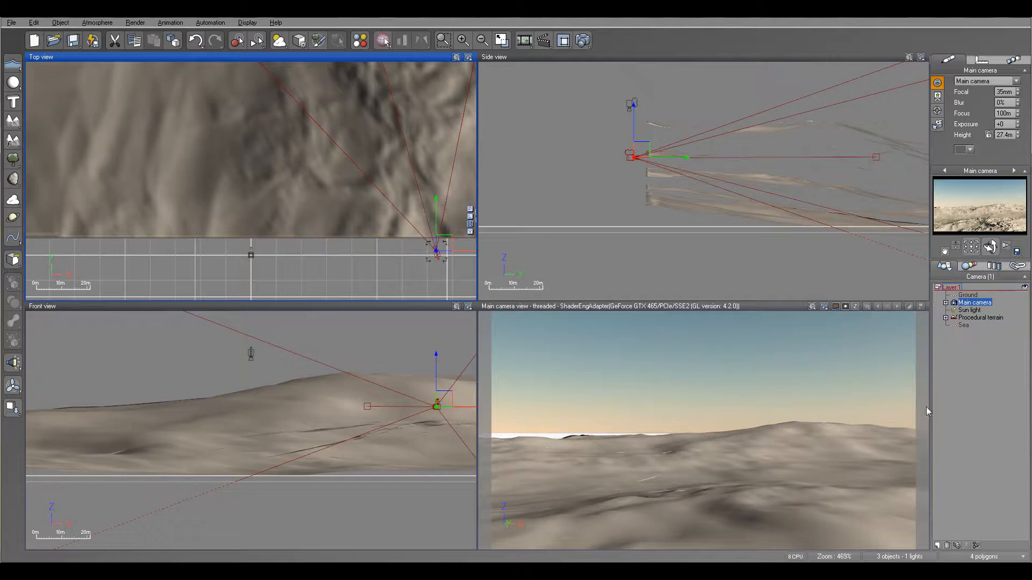
# - Raise the Sea plane until the water fills the valley between the terrain's foreground and the distant hills
pyautogui.click(962, 326)
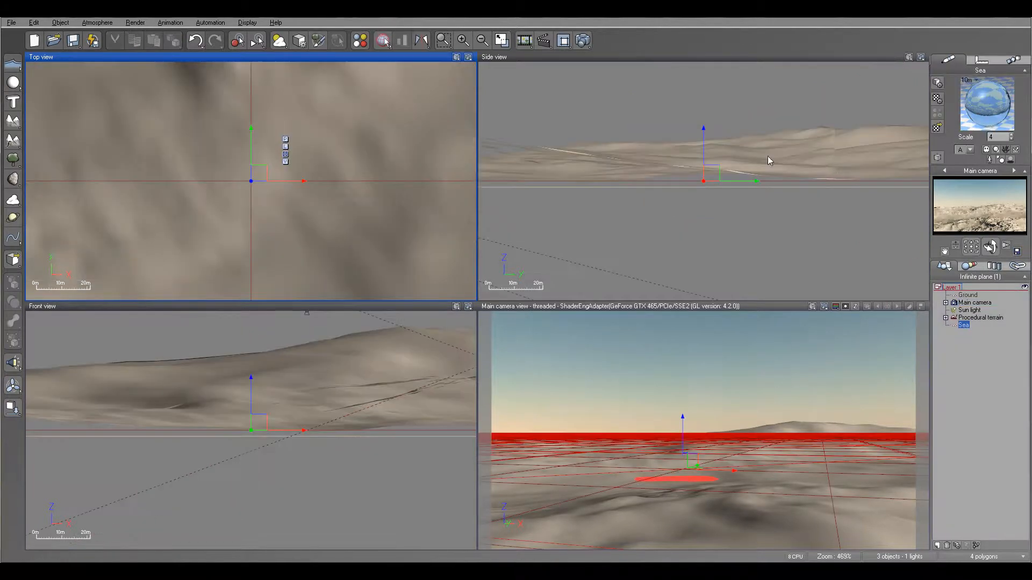
pyautogui.moveTo(705, 144); pyautogui.dragTo(704, 133)
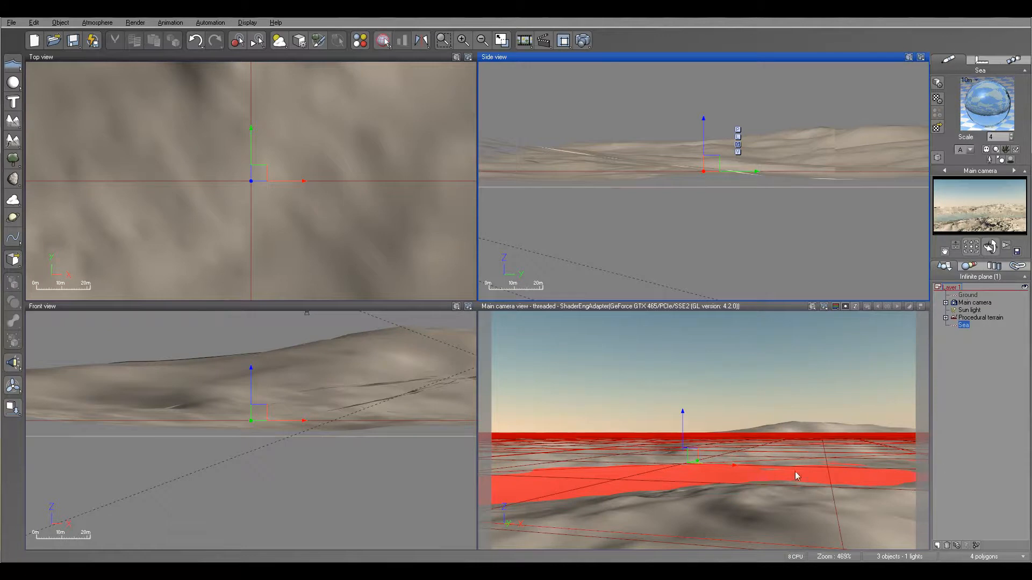
pyautogui.scroll(-10, 361, 174)
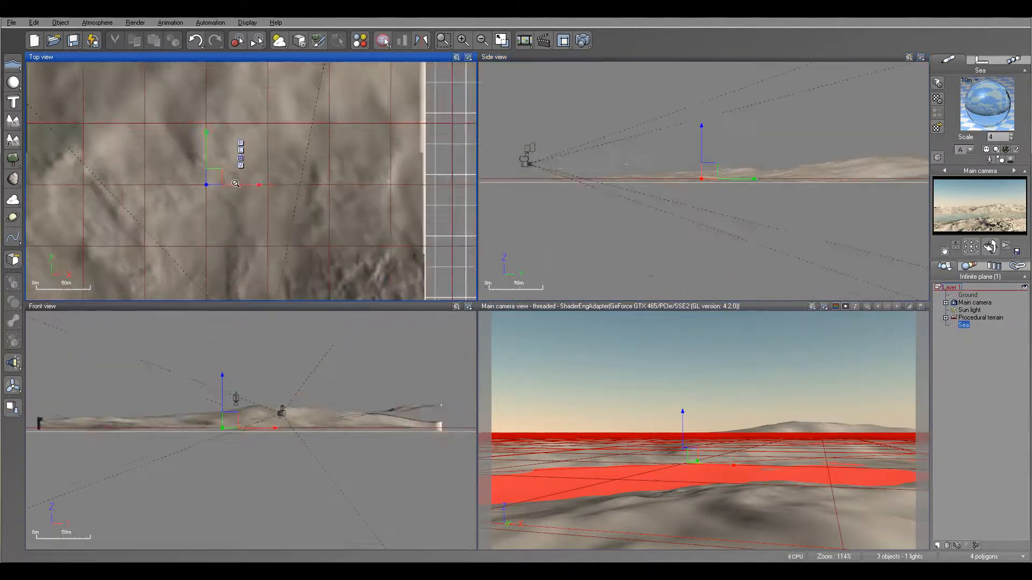
pyautogui.scroll(5, 299, 148)
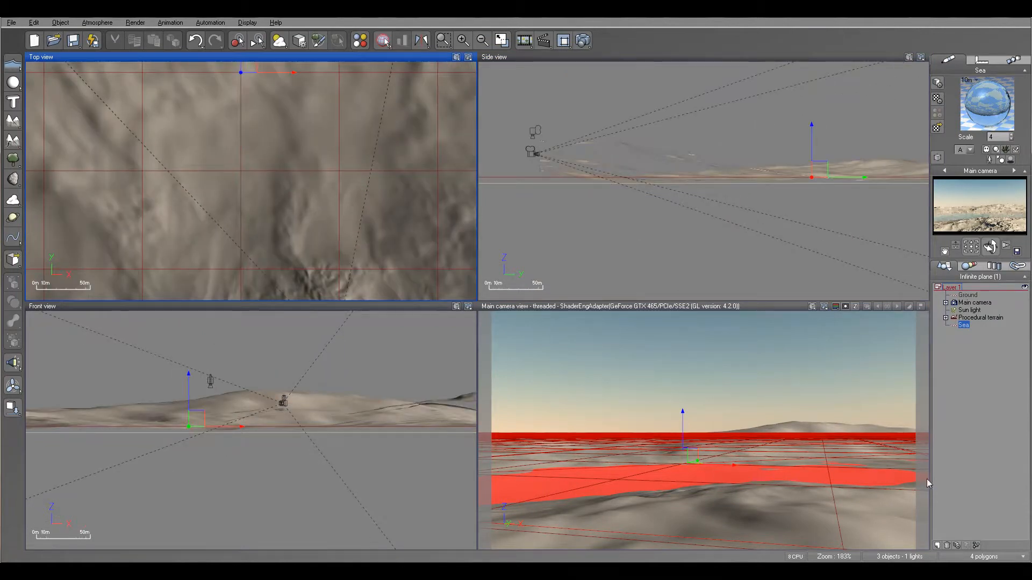
# - Render the scene to screen at Preview quality and 800x450, accept the post-render options, and close the finished render
pyautogui.click(583, 41)
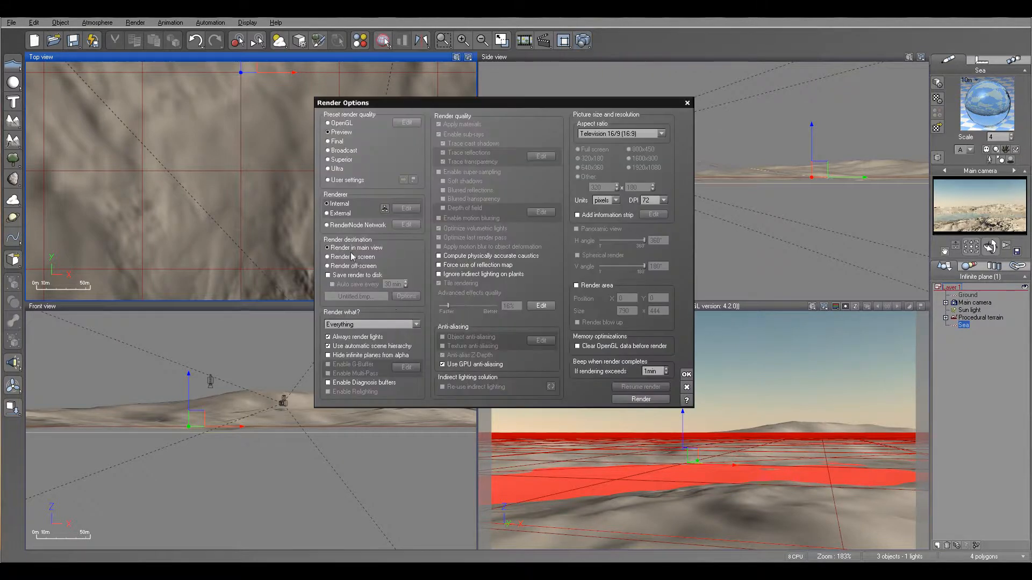
pyautogui.click(348, 258)
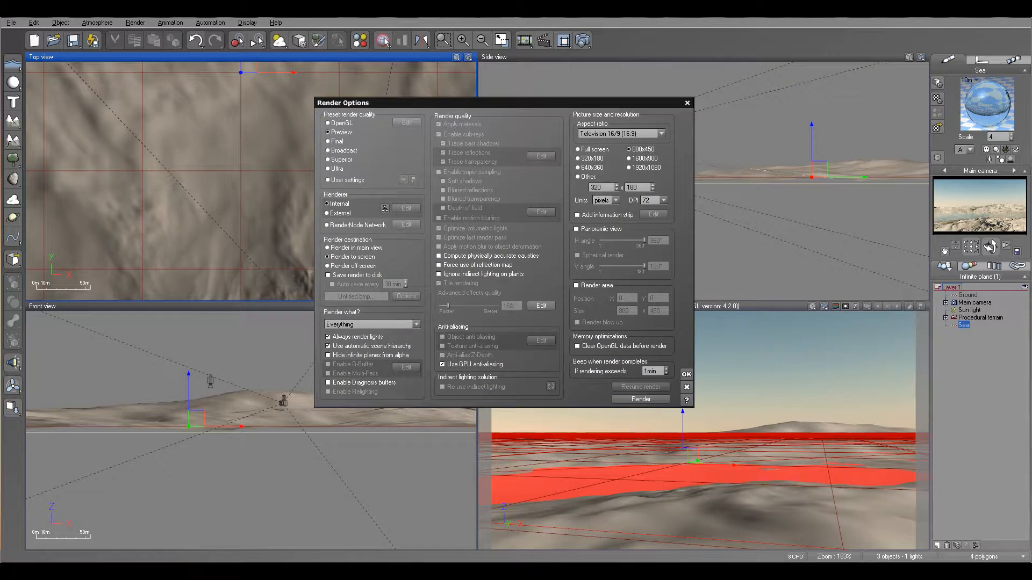
pyautogui.click(641, 400)
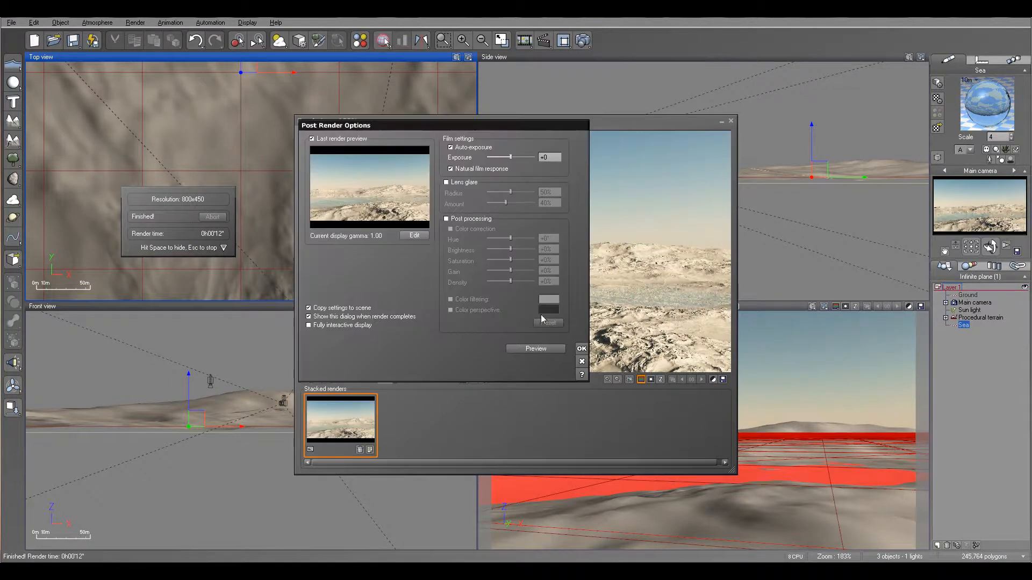
pyautogui.click(582, 348)
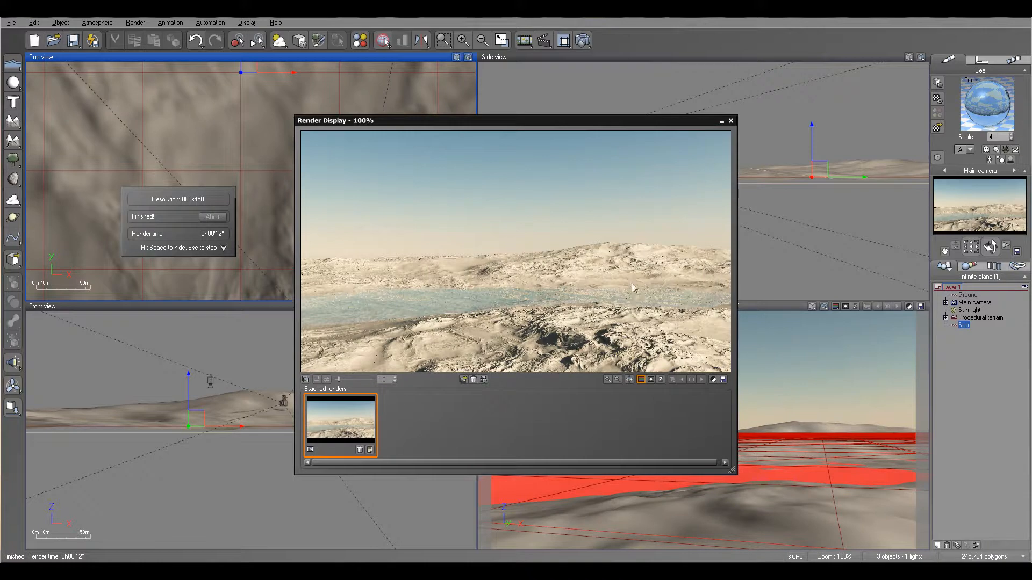
pyautogui.click(730, 121)
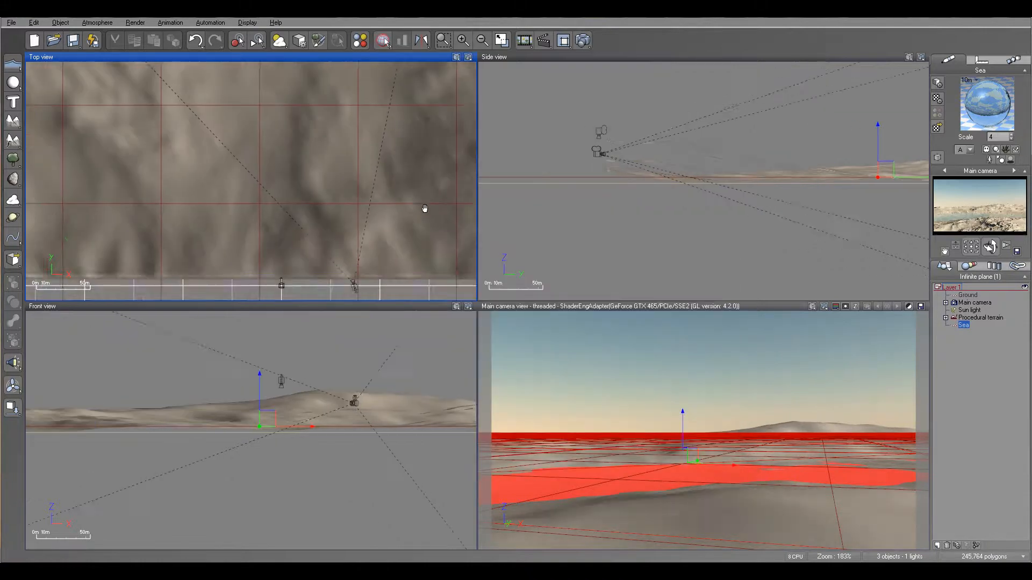
# - Add a standard terrain to the scene and move it into the background behind the procedural terrain
pyautogui.scroll(-10, 417, 220)
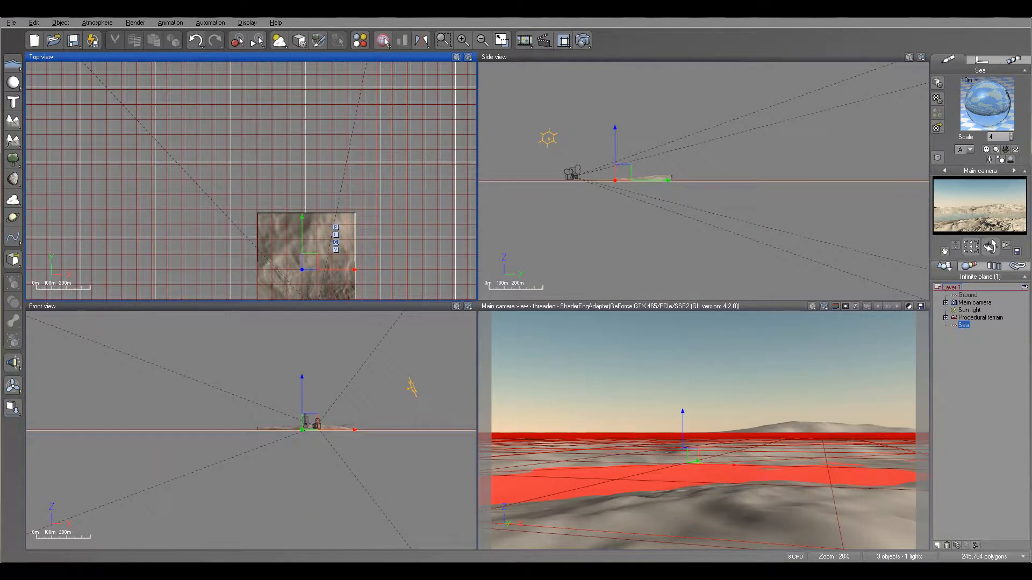
pyautogui.moveTo(347, 170); pyautogui.dragTo(353, 130, button='right')
pyautogui.click(15, 123)
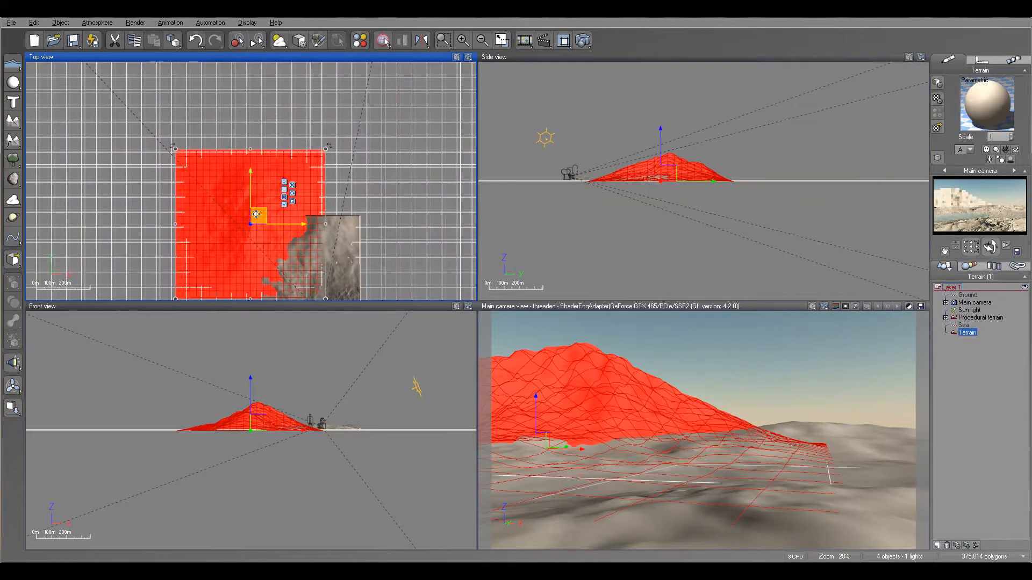
pyautogui.moveTo(253, 210); pyautogui.dragTo(167, 107)
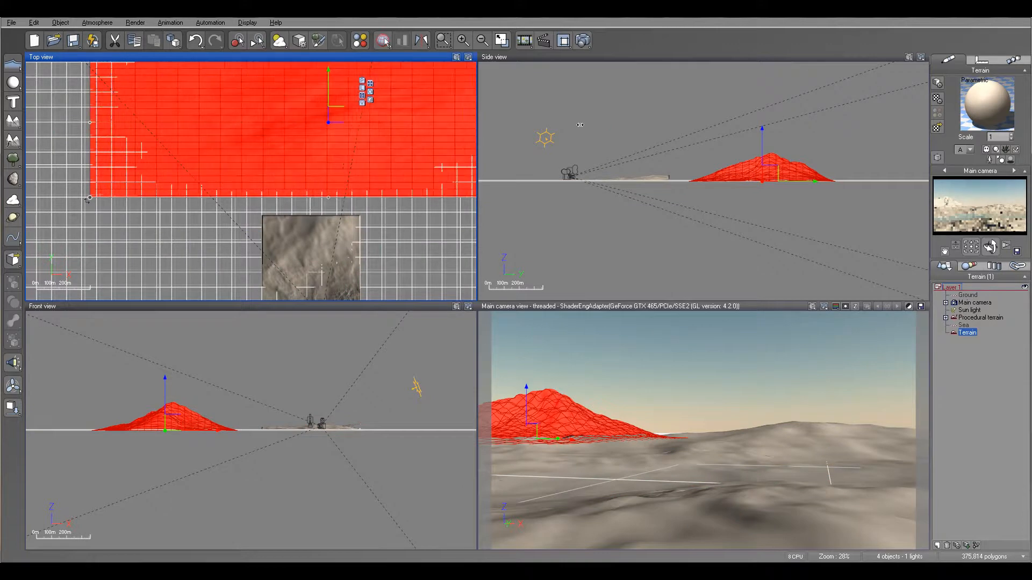
# - Stretch the background terrain sideways into a wide ridge and reposition it behind the procedural terrain across the camera view
pyautogui.moveTo(580, 124); pyautogui.dragTo(581, 125)
pyautogui.moveTo(345, 115); pyautogui.dragTo(215, 118)
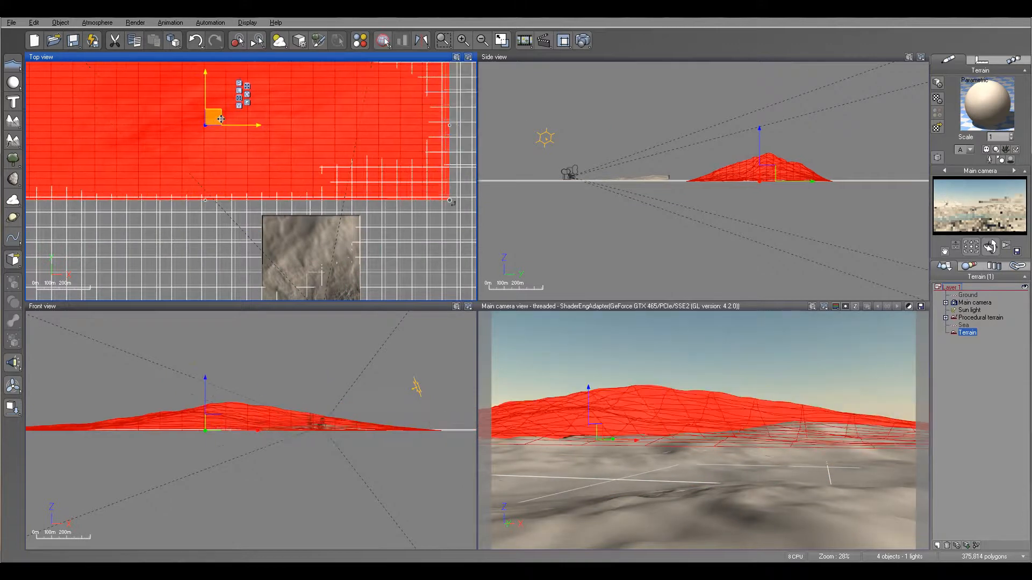
pyautogui.scroll(-3, 418, 136)
pyautogui.moveTo(371, 128); pyautogui.dragTo(456, 102)
pyautogui.moveTo(360, 115); pyautogui.dragTo(336, 100)
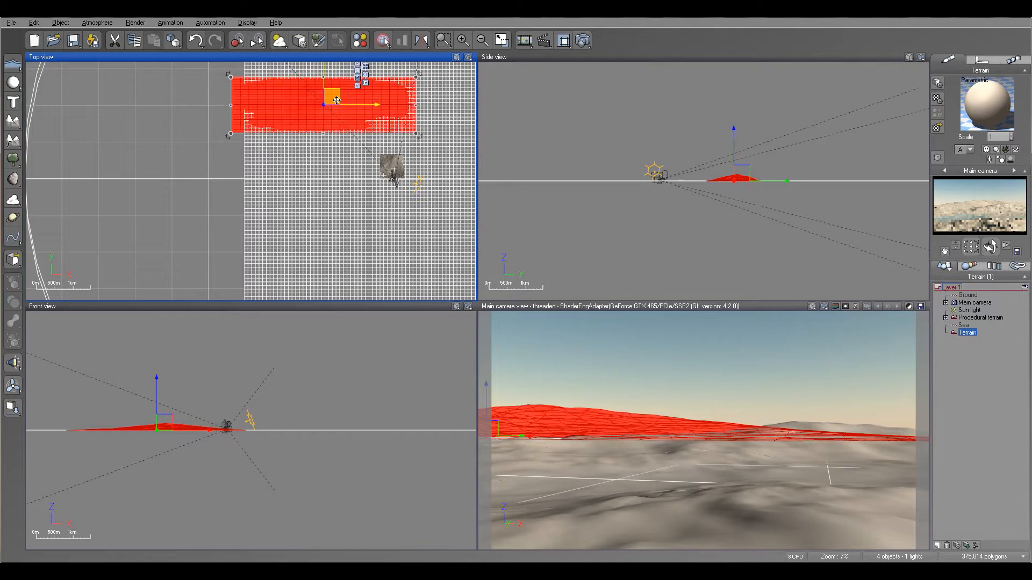
# - Reduce the background terrain's height to roughly half so that it forms low distant hills
pyautogui.scroll(3, 770, 139)
pyautogui.moveTo(759, 155); pyautogui.dragTo(507, 154, button='right')
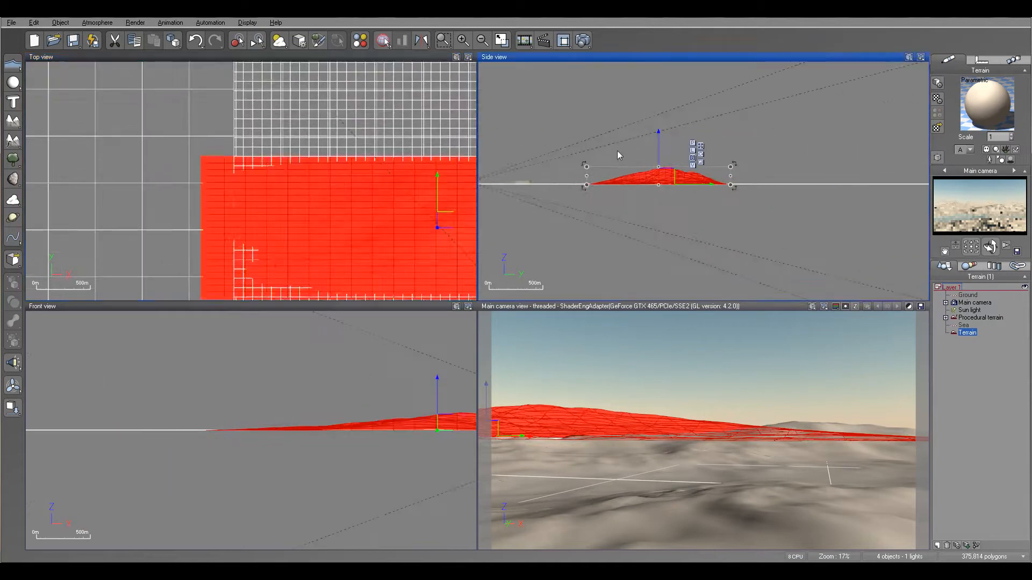
pyautogui.moveTo(654, 164); pyautogui.dragTo(658, 175)
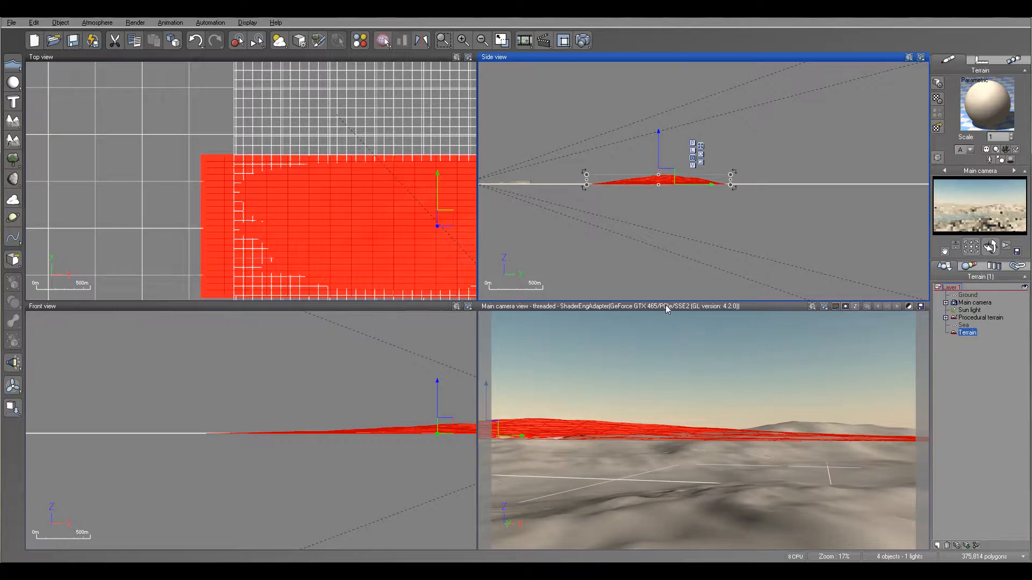
pyautogui.moveTo(379, 207); pyautogui.dragTo(191, 183, button='right')
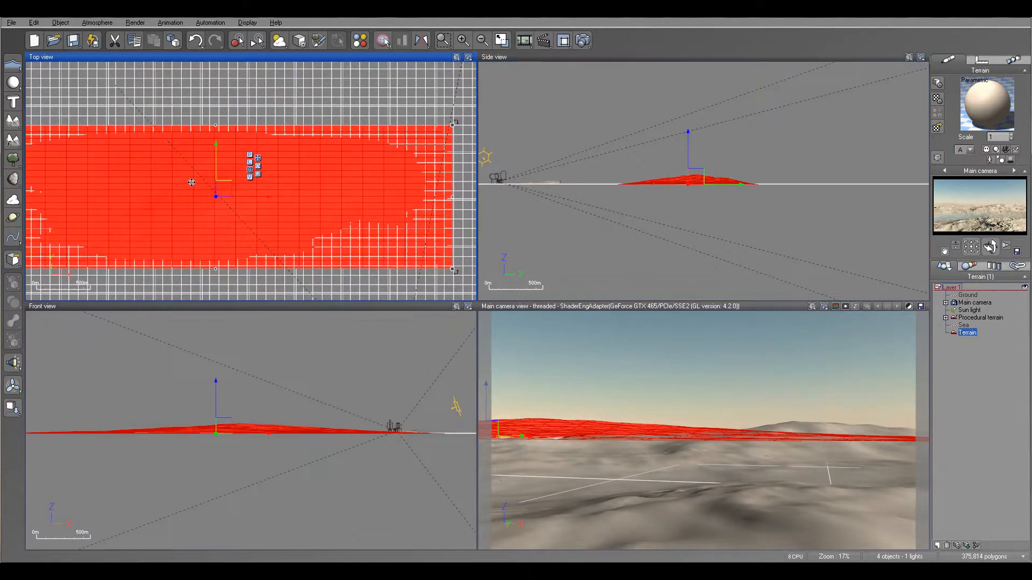
# - Lower the main camera to 23 m and tilt it up so the horizon sits lower in the frame
pyautogui.click(975, 302)
pyautogui.moveTo(990, 247); pyautogui.dragTo(990, 241)
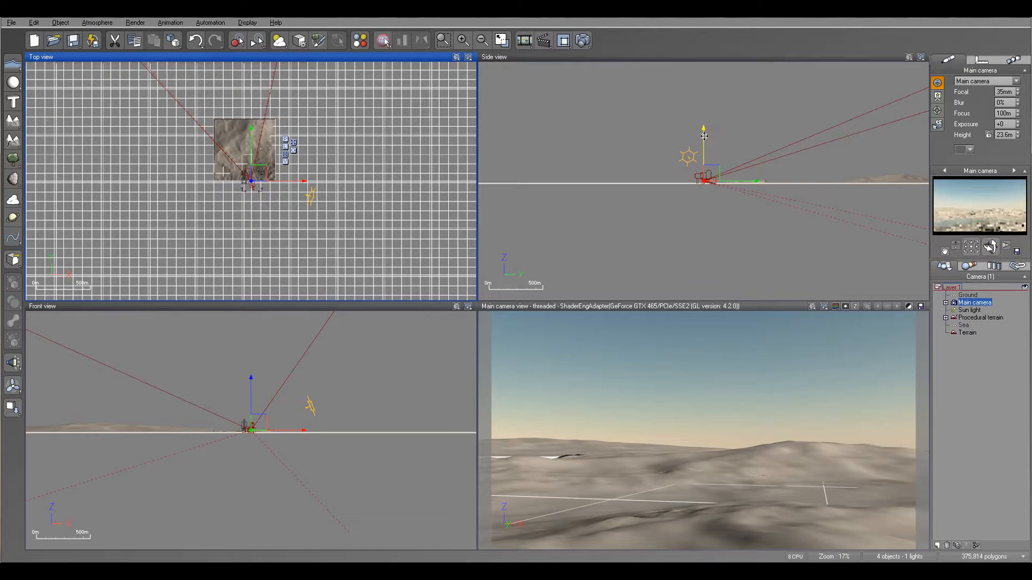
pyautogui.click(704, 132)
pyautogui.scroll(10, 718, 182)
pyautogui.moveTo(594, 138); pyautogui.dragTo(670, 138, button='right')
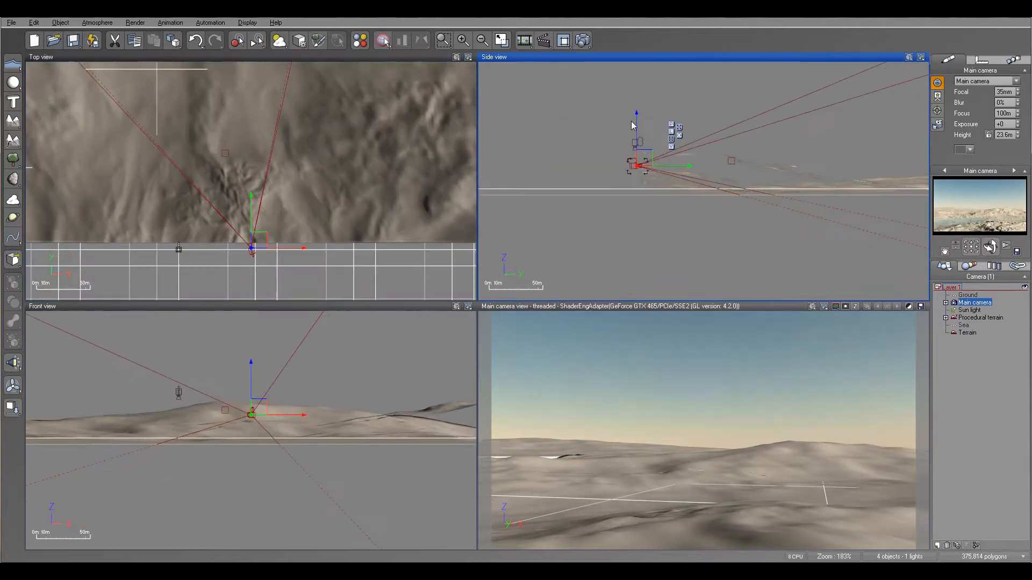
pyautogui.moveTo(636, 117); pyautogui.dragTo(635, 117)
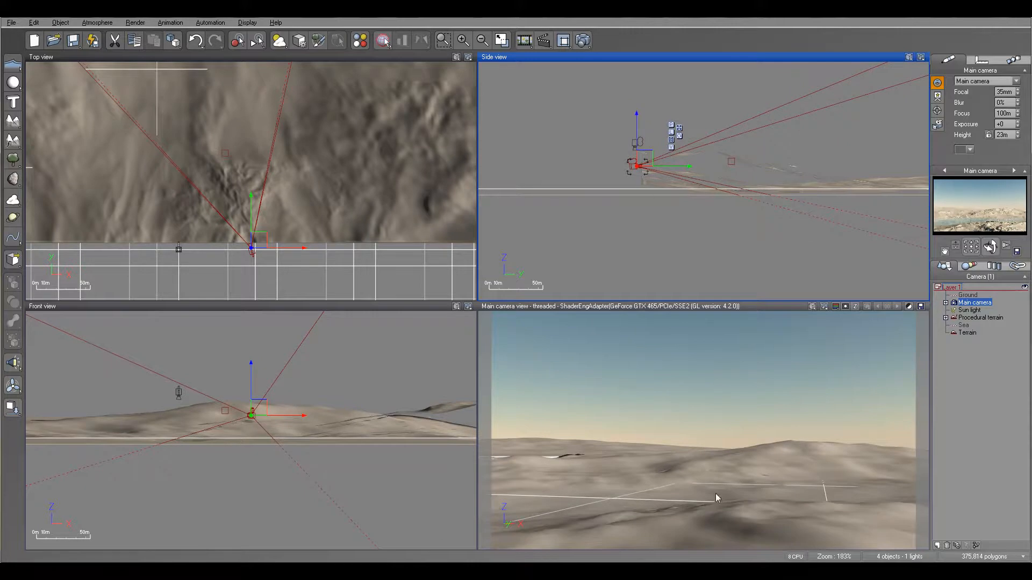
pyautogui.moveTo(990, 246); pyautogui.dragTo(991, 254)
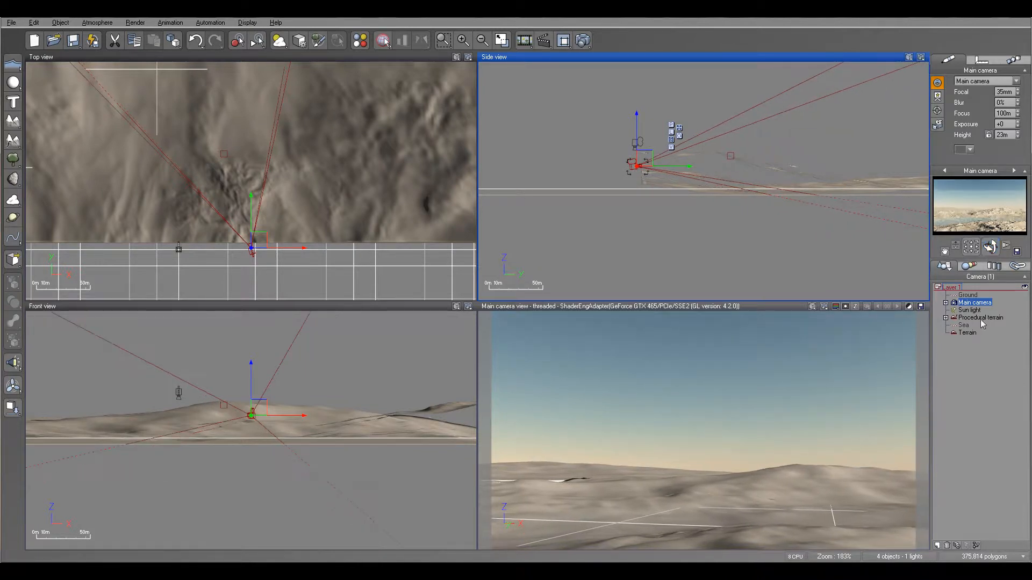
# - Stretch the low background terrain slightly wider and extend its near edge toward the procedural terrain
pyautogui.click(276, 188)
pyautogui.moveTo(206, 216); pyautogui.dragTo(282, 208, button='right')
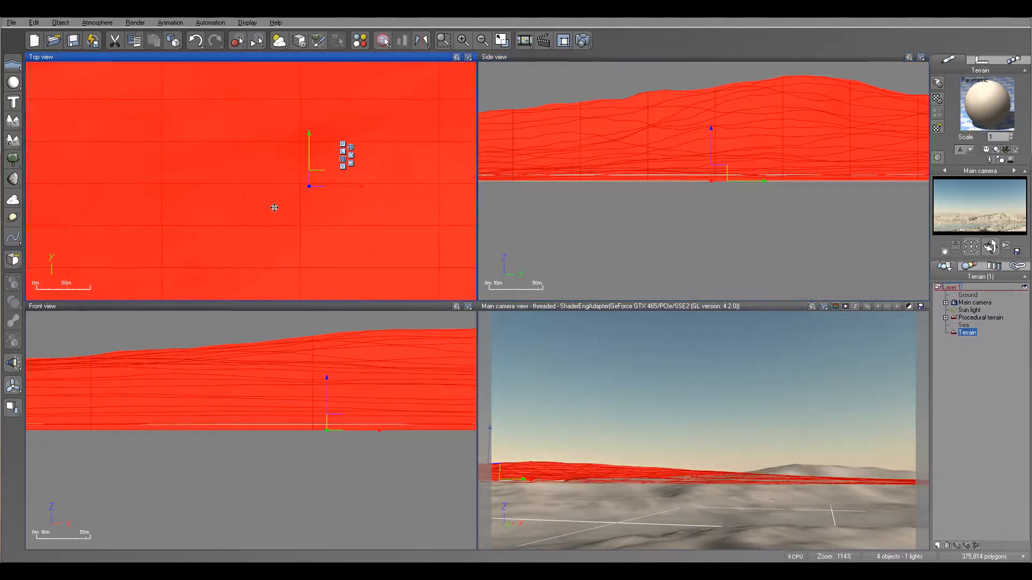
pyautogui.scroll(-10, 269, 206)
pyautogui.moveTo(362, 203)
pyautogui.mouseDown()
pyautogui.moveTo(385, 204)
pyautogui.moveTo(372, 205)
pyautogui.mouseUp()
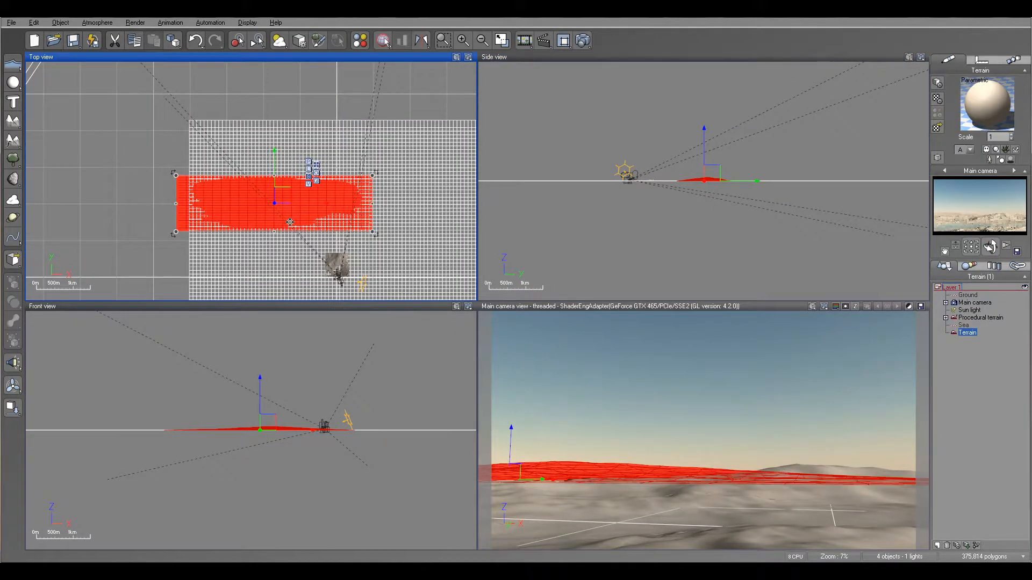
pyautogui.moveTo(277, 232); pyautogui.dragTo(274, 237)
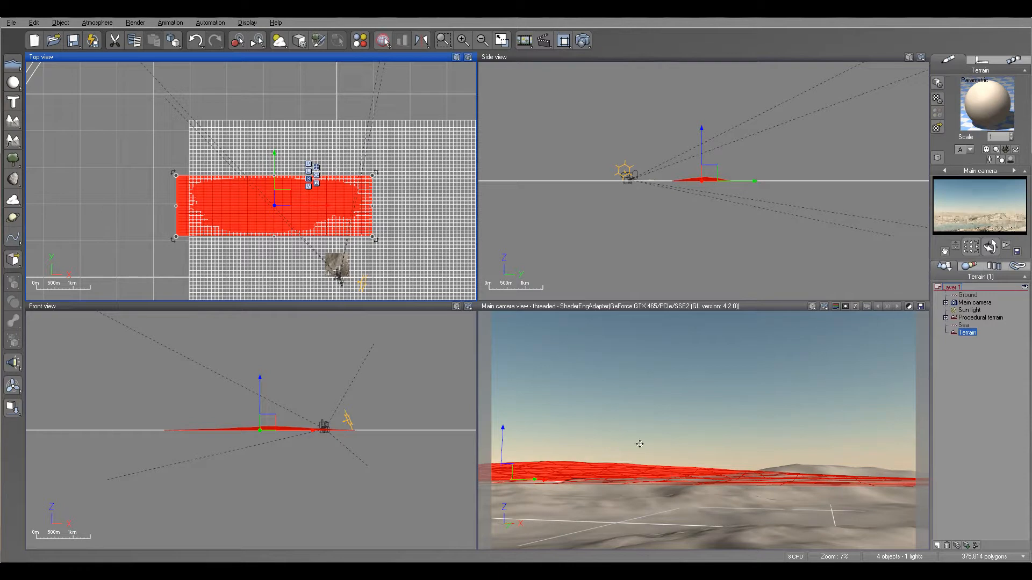
# - Add a second standard terrain, enlarge it and place it as a mountain behind the low background terrain
pyautogui.click(13, 121)
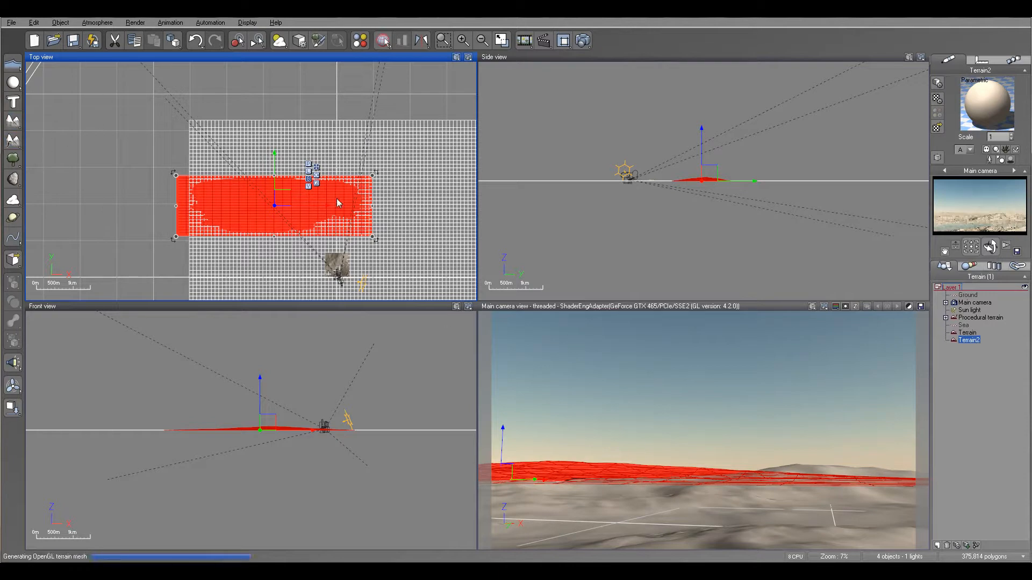
pyautogui.moveTo(267, 177); pyautogui.dragTo(421, 123)
pyautogui.moveTo(361, 178); pyautogui.dragTo(389, 289, button='right')
pyautogui.moveTo(321, 230); pyautogui.dragTo(347, 215)
pyautogui.moveTo(350, 269); pyautogui.dragTo(353, 267)
pyautogui.moveTo(390, 242); pyautogui.dragTo(383, 145, button='right')
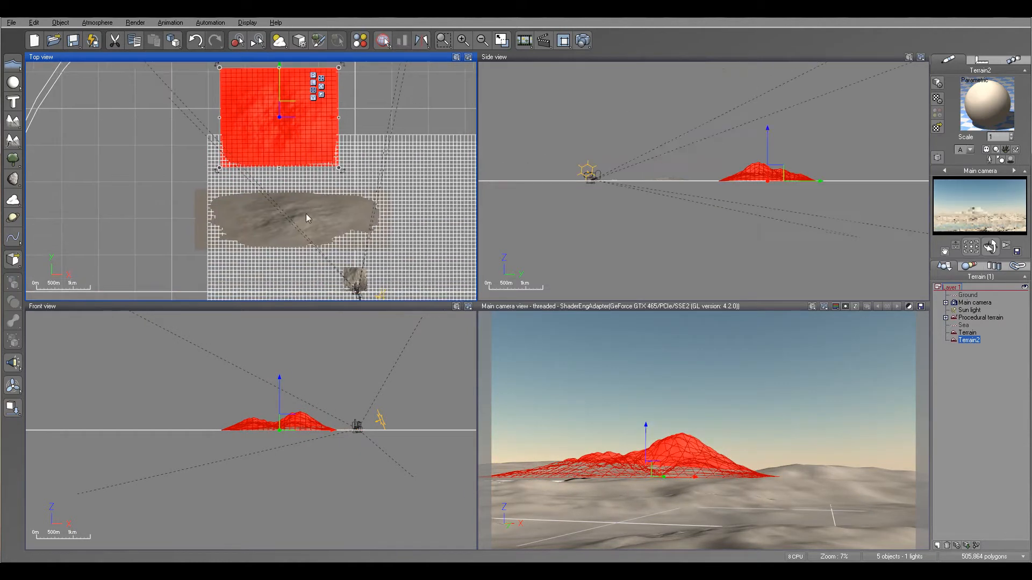
# - Rotate the low background terrain slightly clockwise in plan and turn the mountain terrain around by about half a turn
pyautogui.click(306, 218)
pyautogui.moveTo(379, 250); pyautogui.dragTo(387, 284)
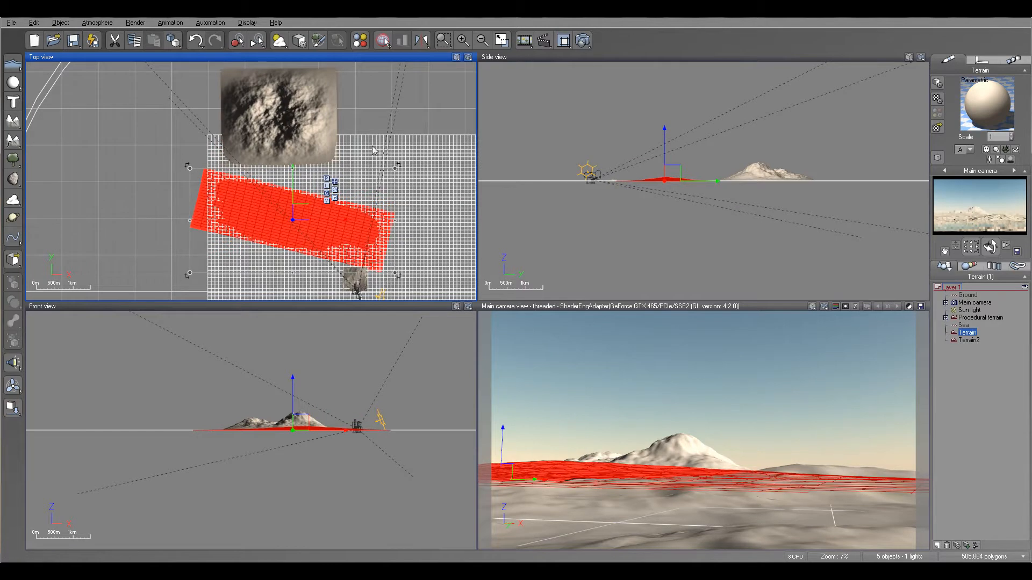
pyautogui.click(305, 153)
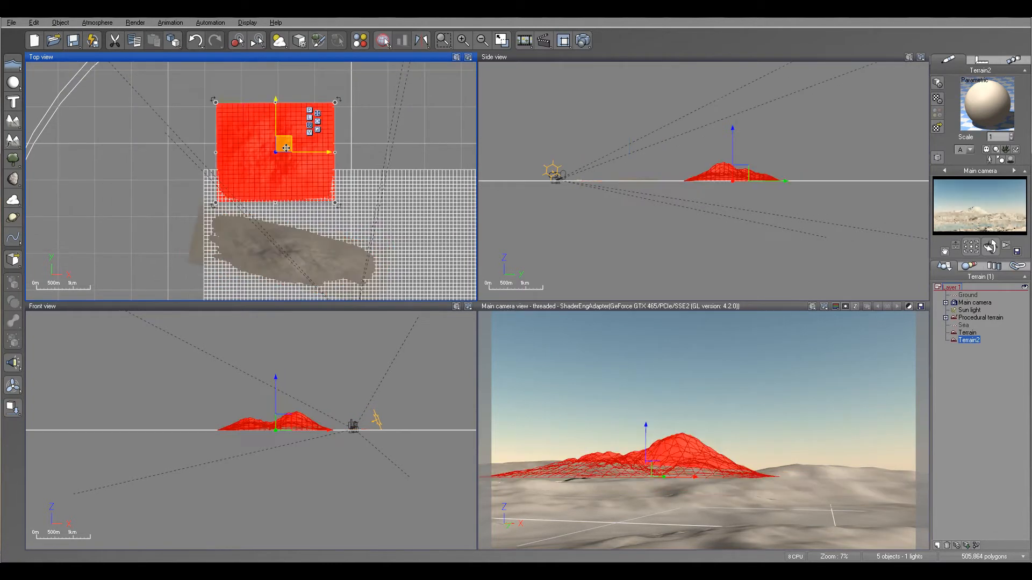
pyautogui.moveTo(342, 203); pyautogui.dragTo(212, 100)
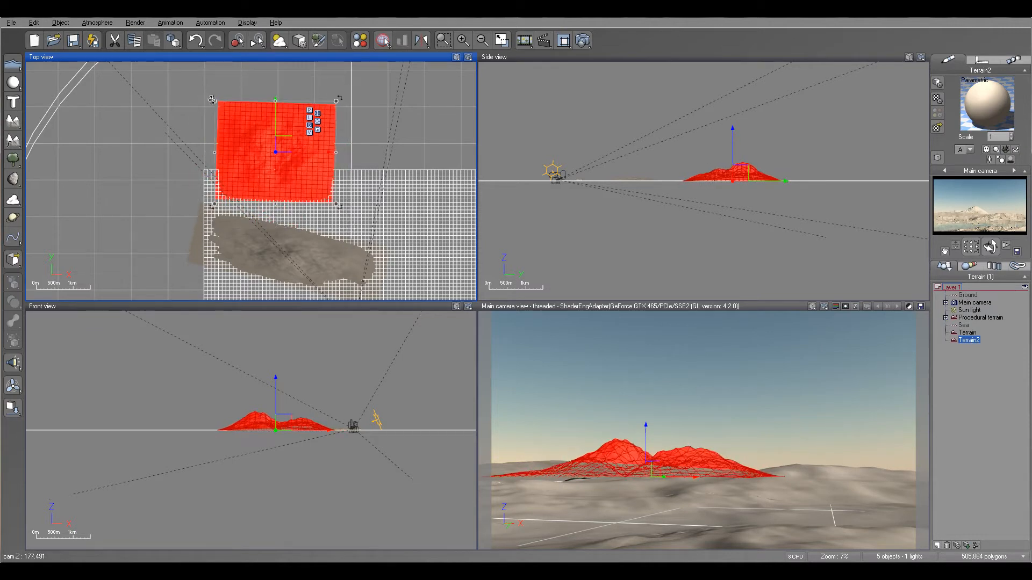
# - Move the mountain terrain farther back and to the left of the camera view, raising it slightly and making it larger and taller
pyautogui.moveTo(281, 140); pyautogui.dragTo(275, 135)
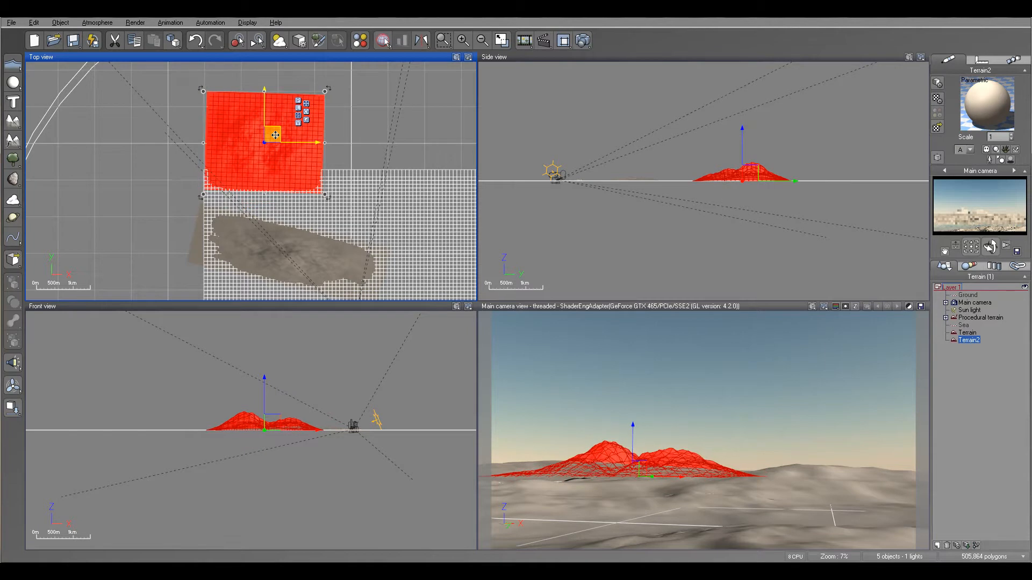
pyautogui.scroll(2, 753, 204)
pyautogui.moveTo(753, 204); pyautogui.dragTo(677, 219, button='right')
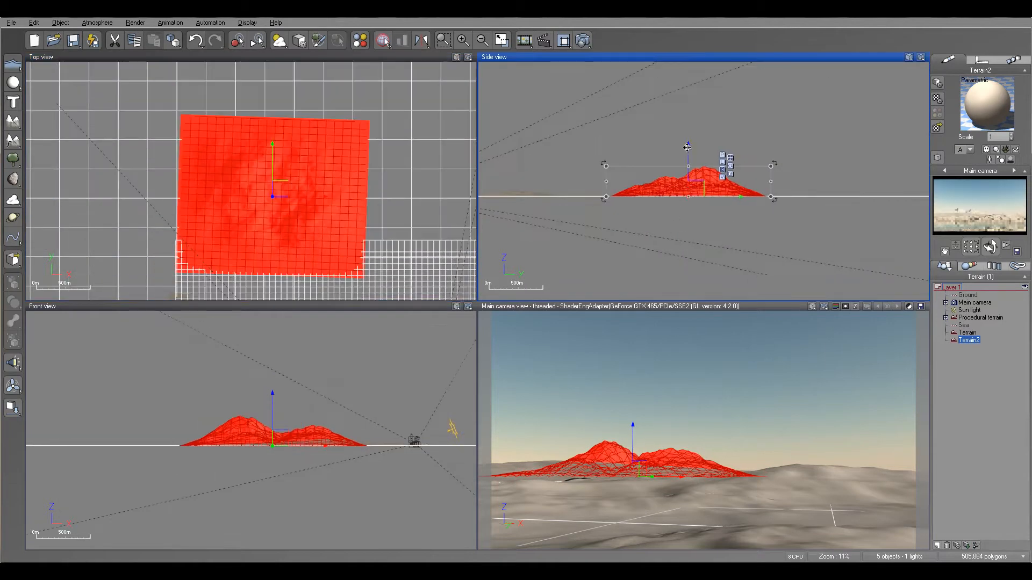
pyautogui.moveTo(690, 152); pyautogui.dragTo(689, 151)
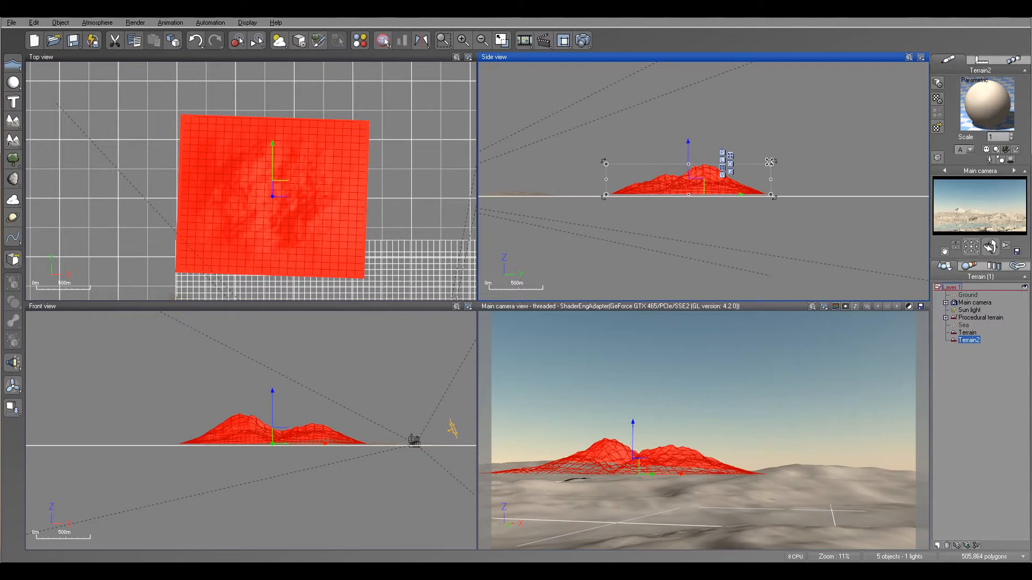
pyautogui.moveTo(770, 164); pyautogui.dragTo(785, 161)
pyautogui.moveTo(696, 161); pyautogui.dragTo(696, 155)
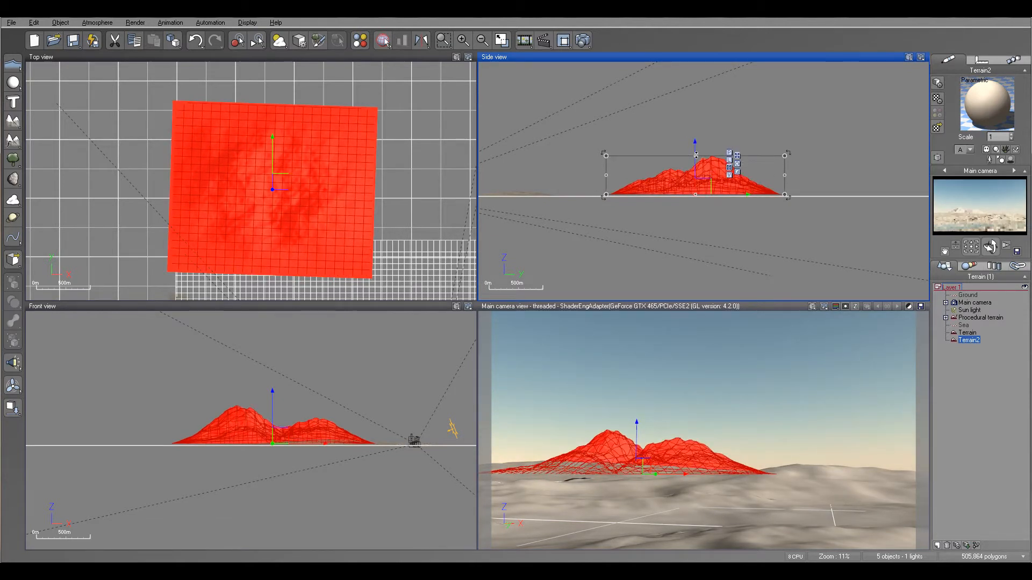
pyautogui.moveTo(271, 177); pyautogui.dragTo(242, 176)
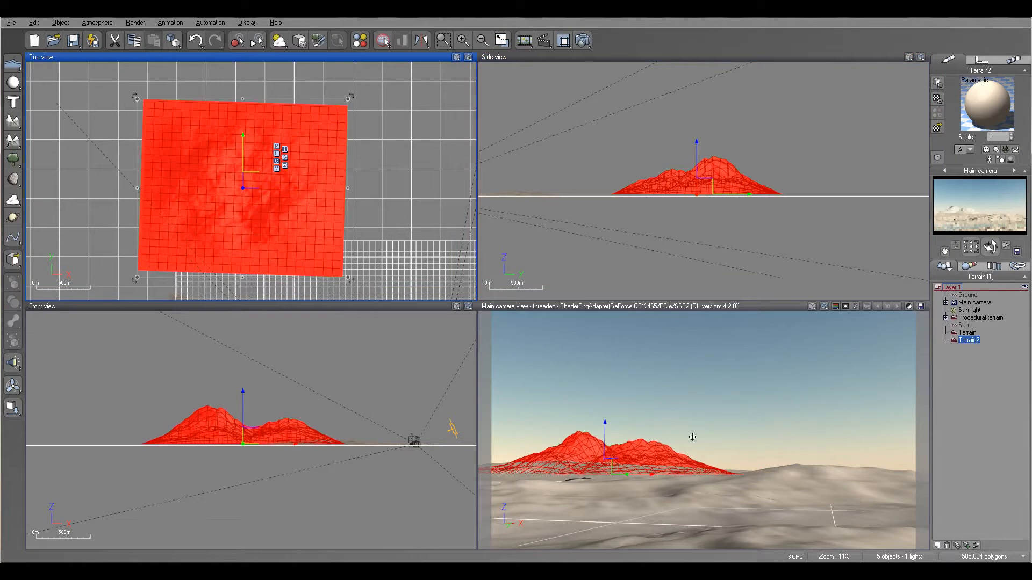
# - Render the main camera view at 800x450, accept the post-render options, and close the finished render
pyautogui.click(583, 40)
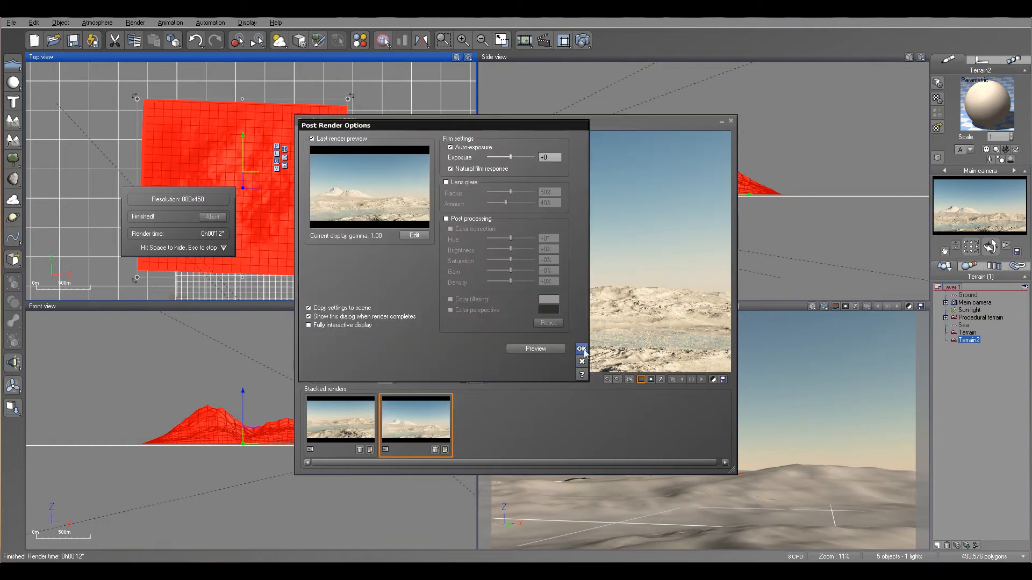
pyautogui.click(581, 349)
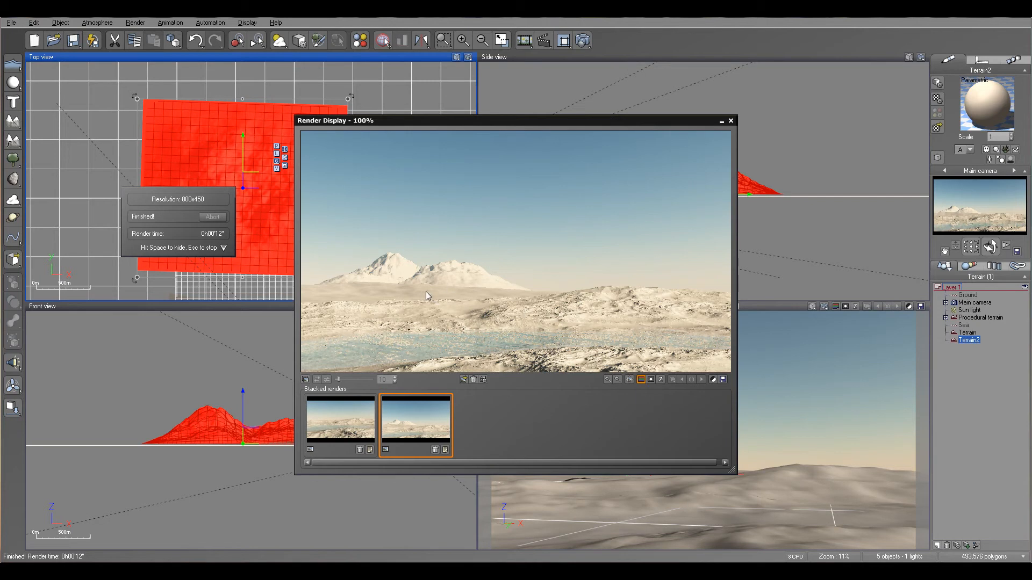
pyautogui.click(731, 122)
pyautogui.click(695, 177)
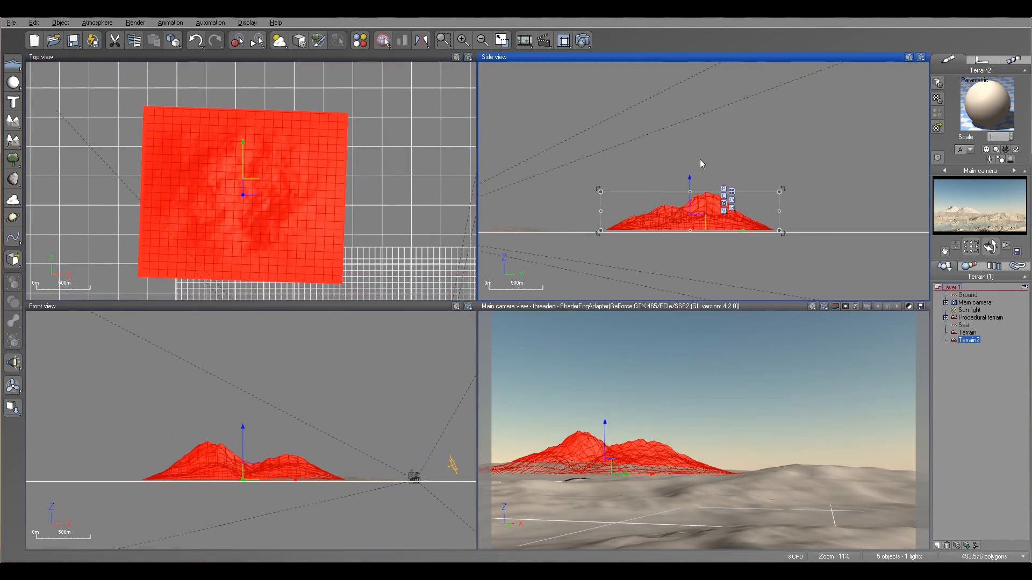